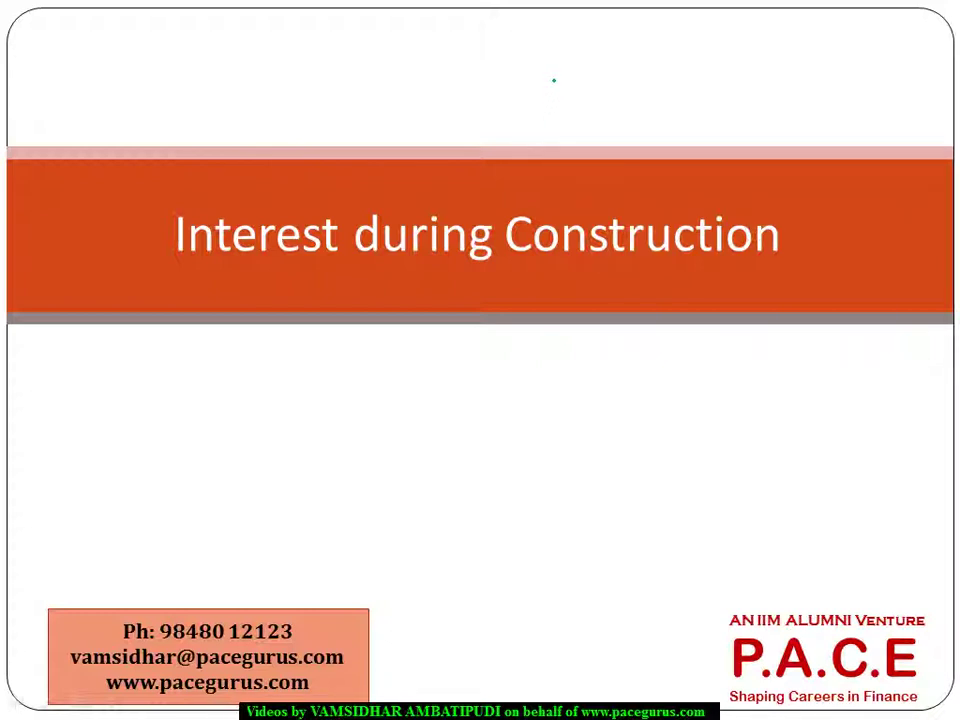
Handwrite No Revenues, 100 Cr, 10% and 10 crores on the title slide, double-underlining 10 crores
mouse_move(554, 80)
mouse_down()
mouse_move(557, 95)
mouse_move(572, 76)
mouse_move(634, 94)
mouse_move(696, 80)
mouse_move(768, 90)
mouse_up()
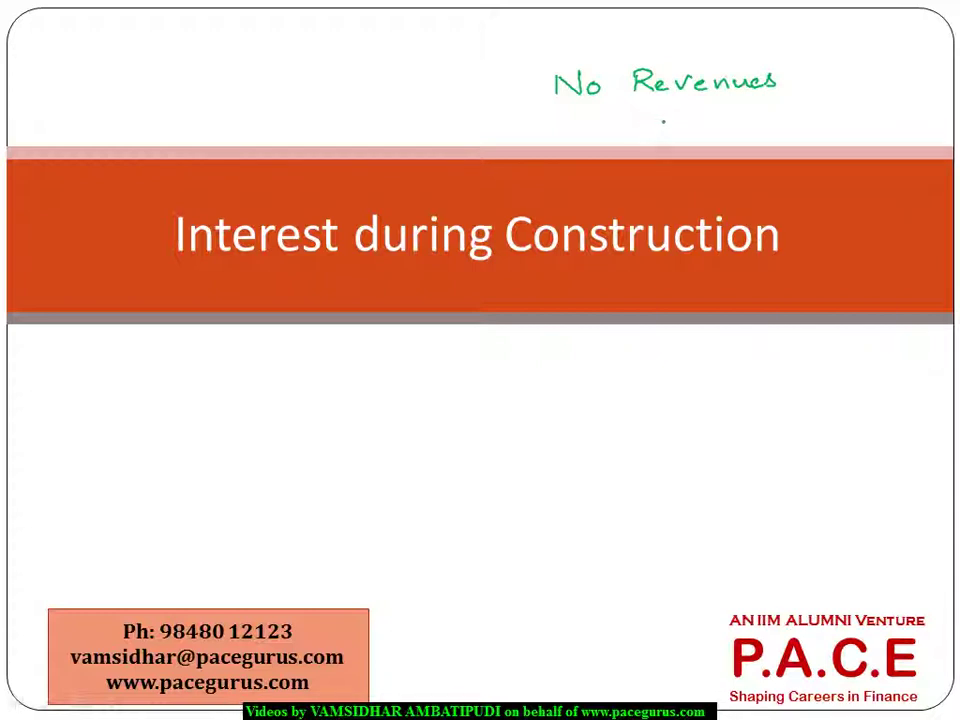
mouse_move(671, 119)
mouse_down()
mouse_move(671, 134)
mouse_move(686, 122)
mouse_move(740, 133)
mouse_move(790, 127)
mouse_up()
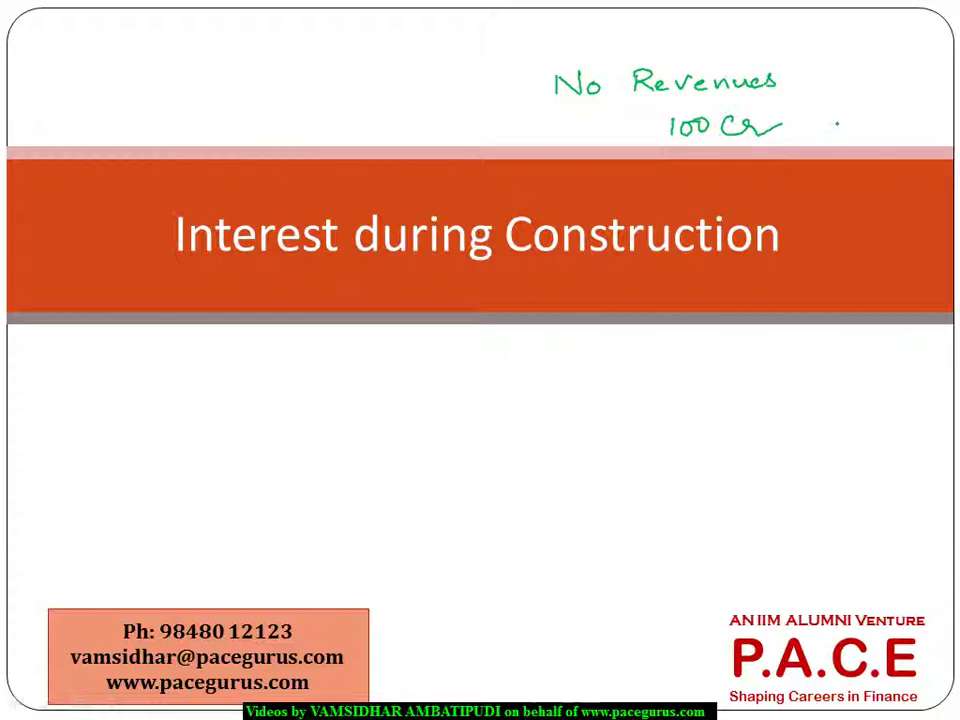
mouse_move(838, 113)
mouse_down()
mouse_move(836, 134)
mouse_move(848, 120)
mouse_move(856, 137)
mouse_up()
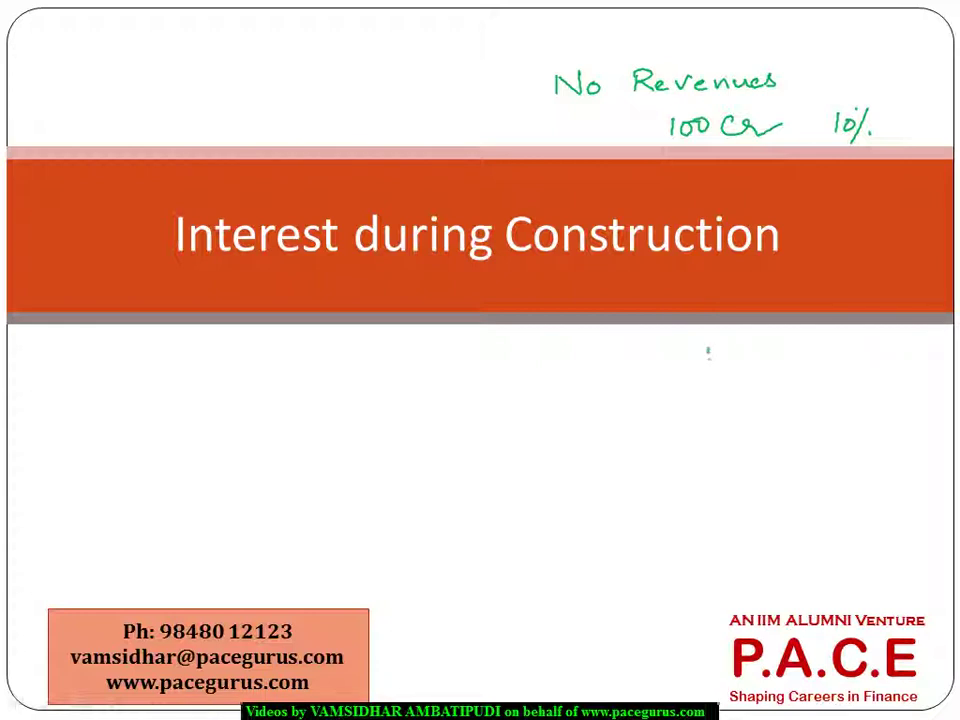
mouse_move(704, 348)
mouse_down()
mouse_move(706, 363)
mouse_move(720, 350)
mouse_move(748, 362)
mouse_move(816, 348)
mouse_up()
drag(710, 368, 808, 370)
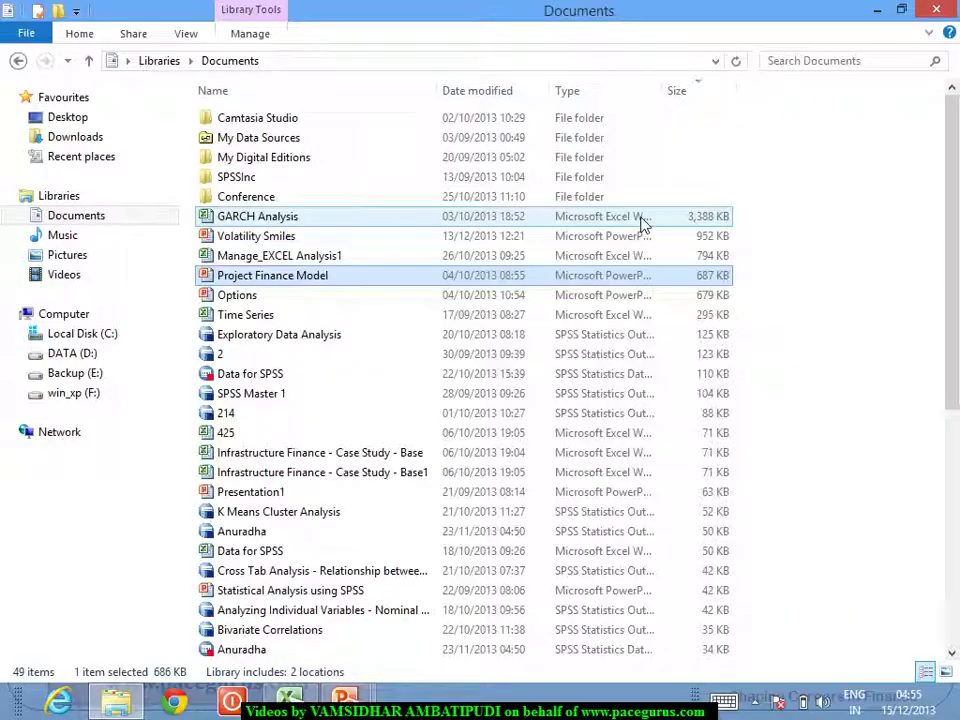
key(alt+Tab)
key(alt+Tab)
key(alt+Tab)
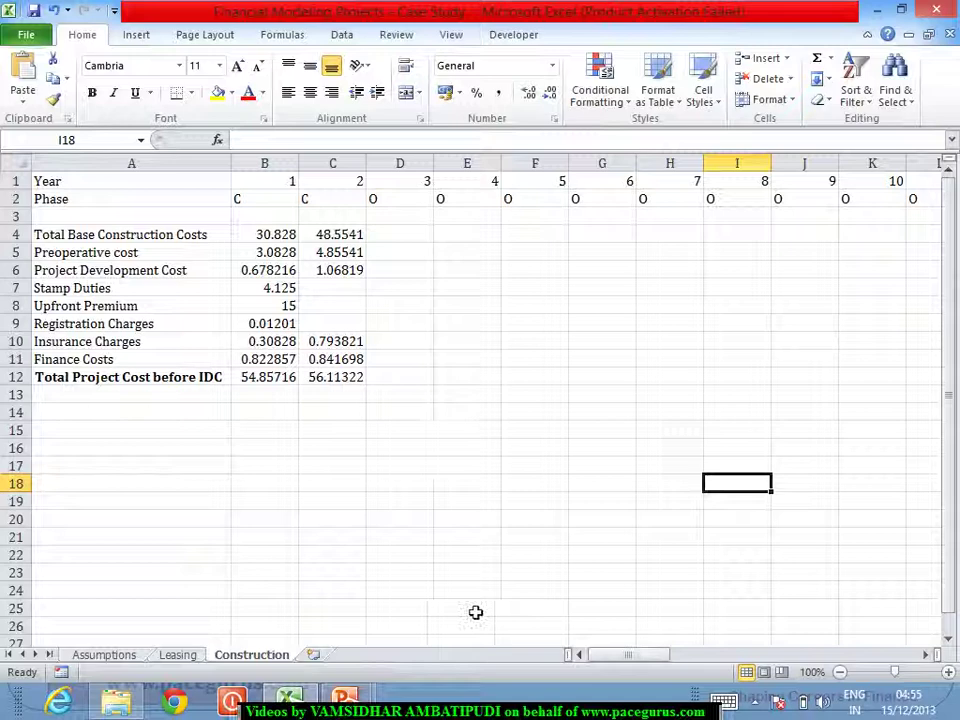
Insert a new worksheet after Construction and rename it 'Int & Principal'
click(313, 654)
right_click(319, 656)
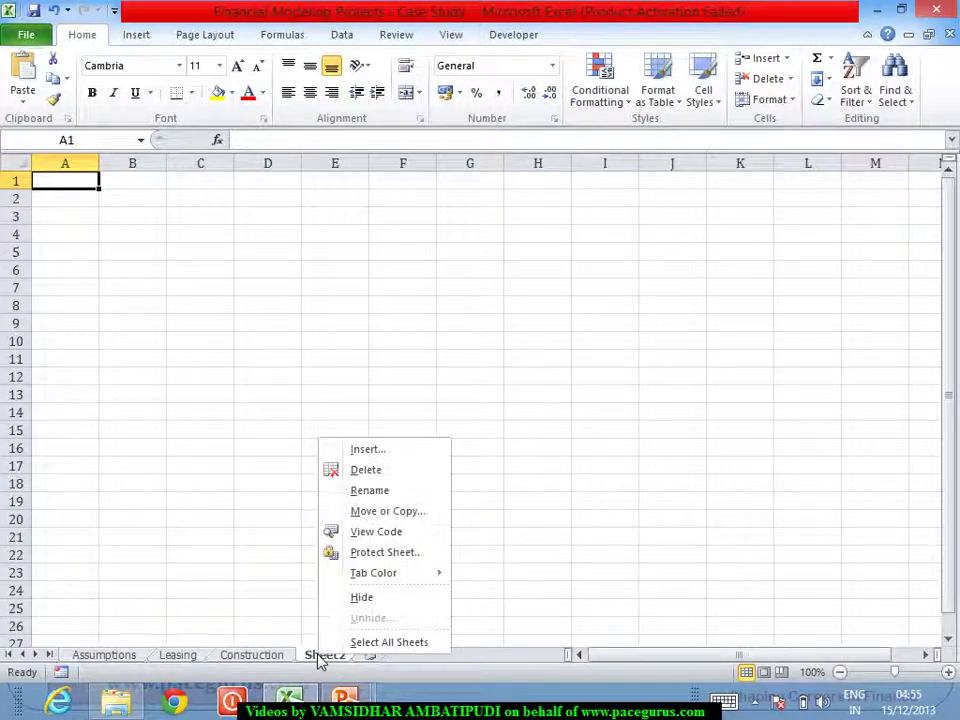
click(409, 488)
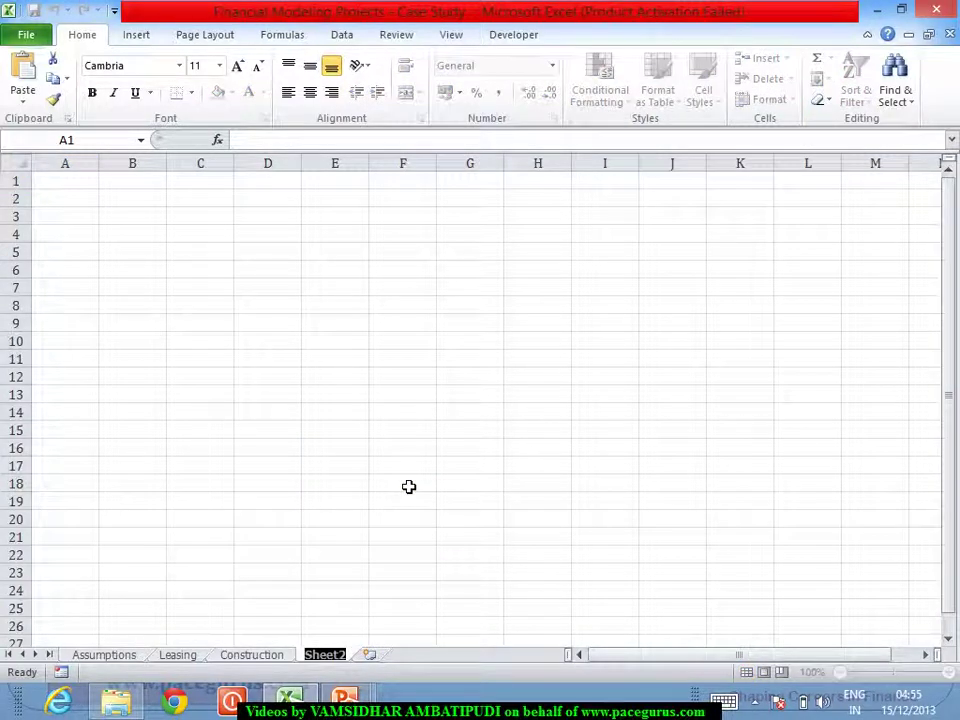
key(BackSpace)
text(Int &)
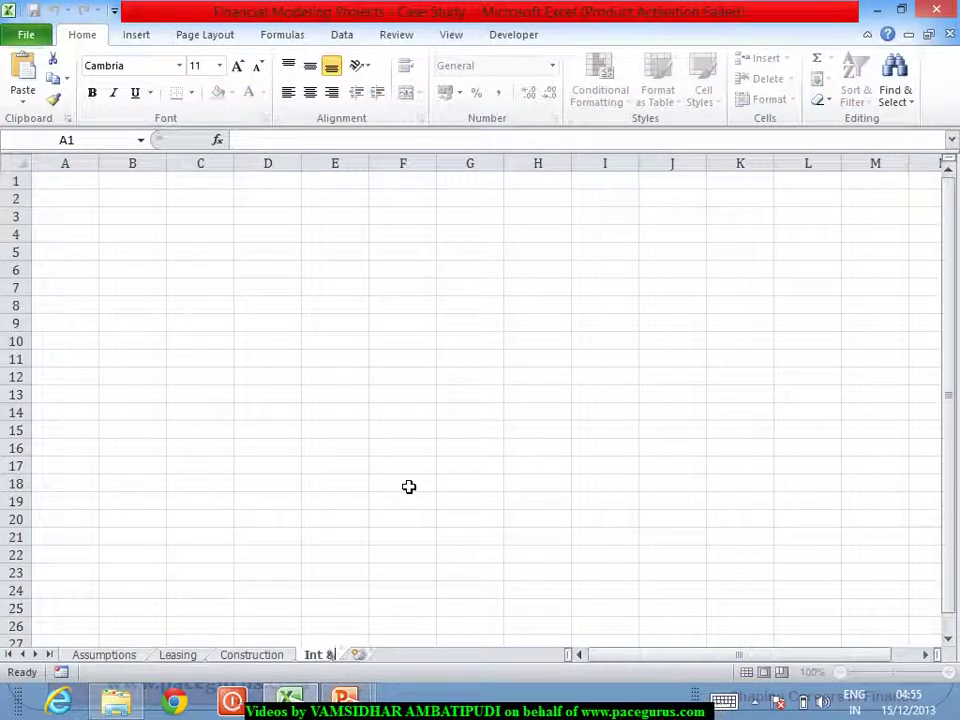
text( Prin)
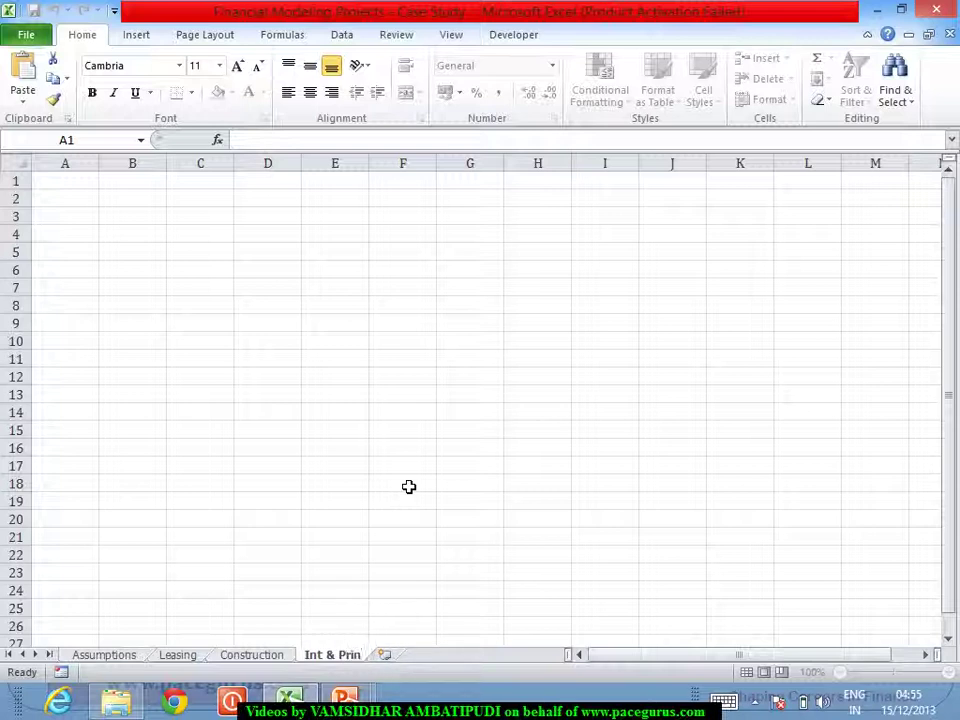
text(cipal)
key(Return)
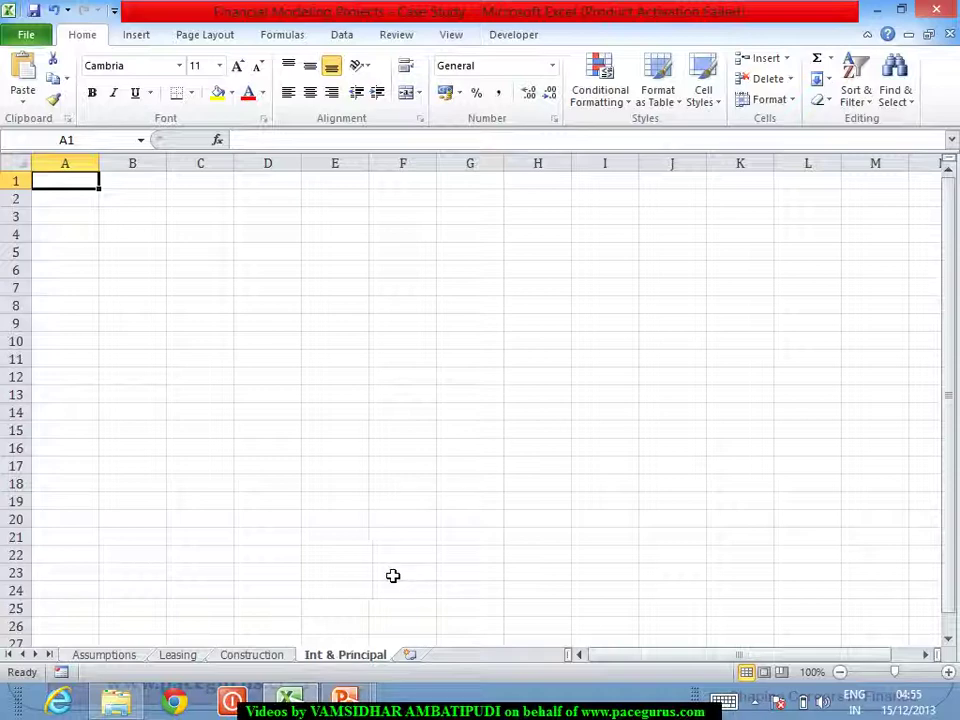
Go to the Assumptions sheet's Financing inputs and select the 60% Debt share in B22
click(104, 655)
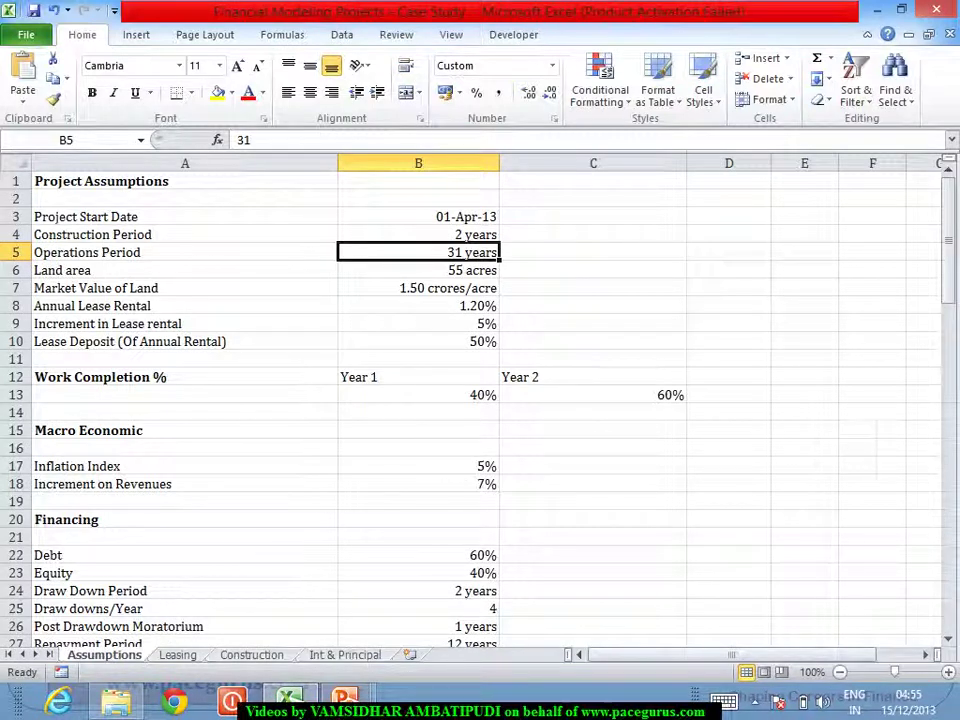
drag(952, 258, 952, 270)
click(478, 414)
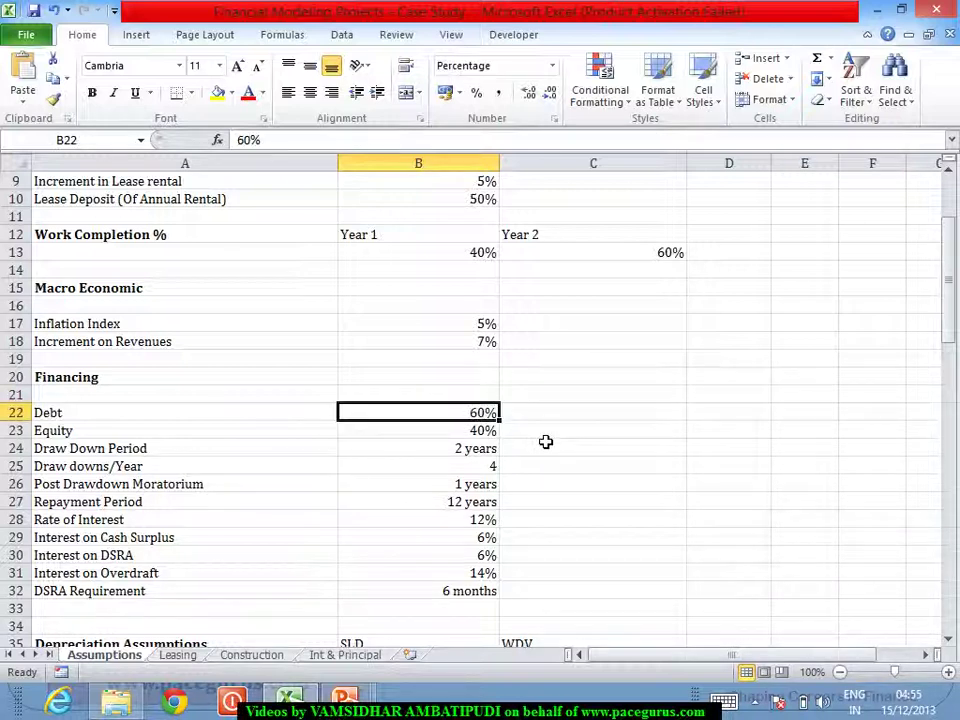
Move between Debt 60% in B22 and Equity 40% in B23 to point out the financing split
key(Down)
key(Up)
key(Down)
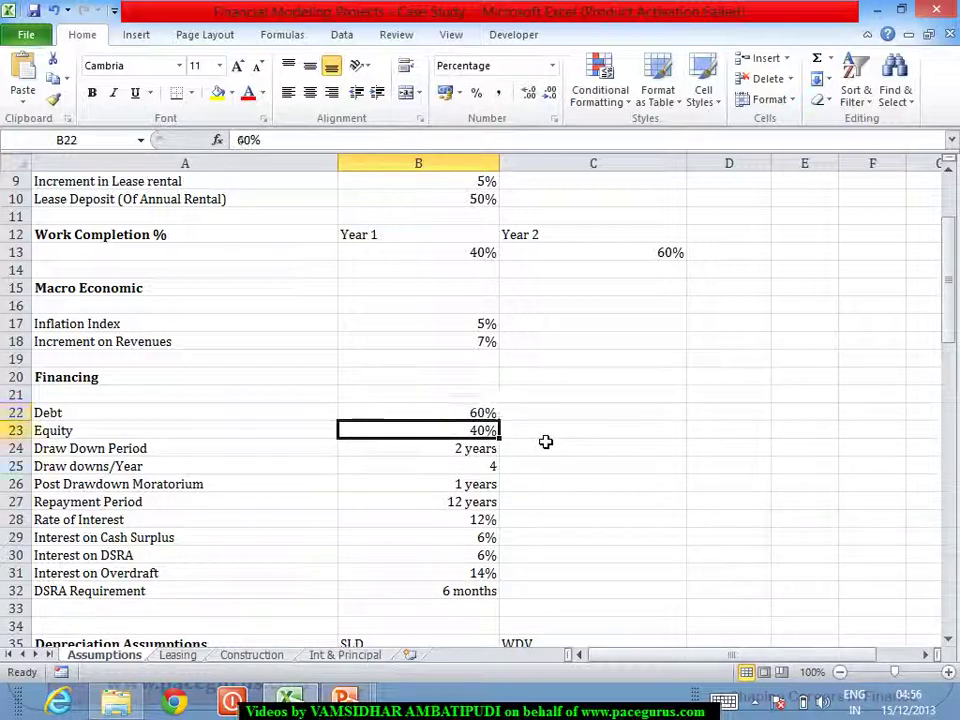
key(Up)
key(Down)
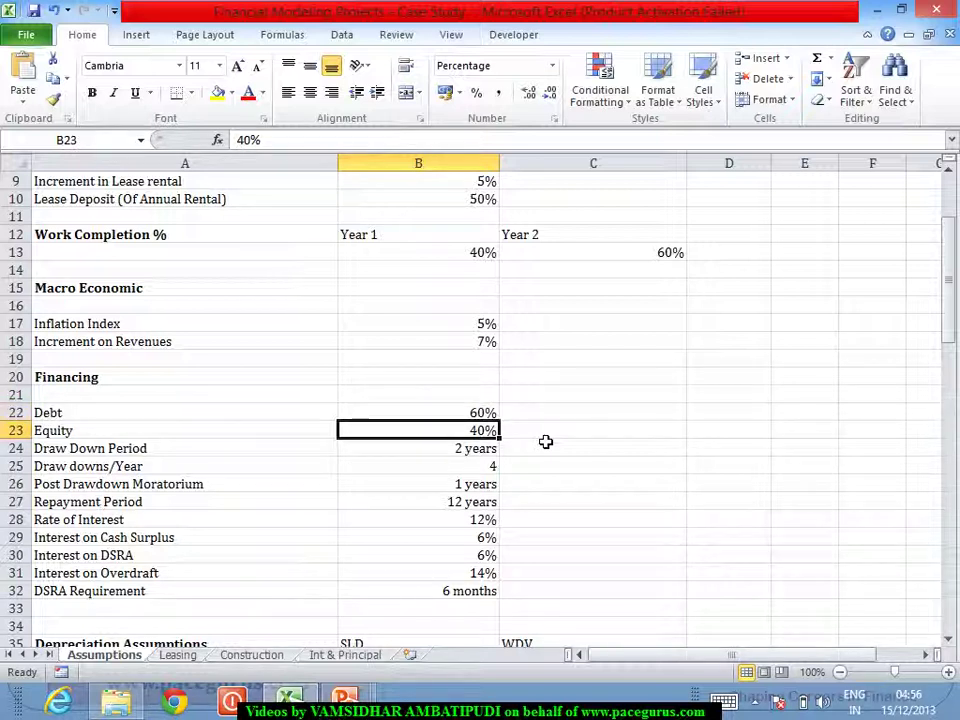
key(Up)
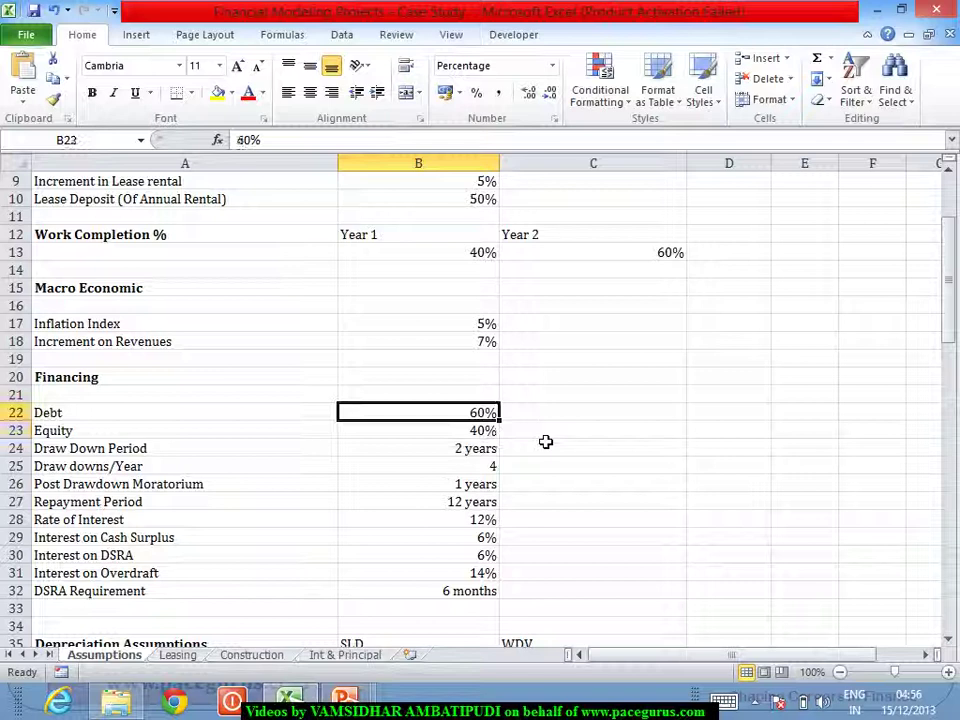
key(Down)
key(Up)
key(Down)
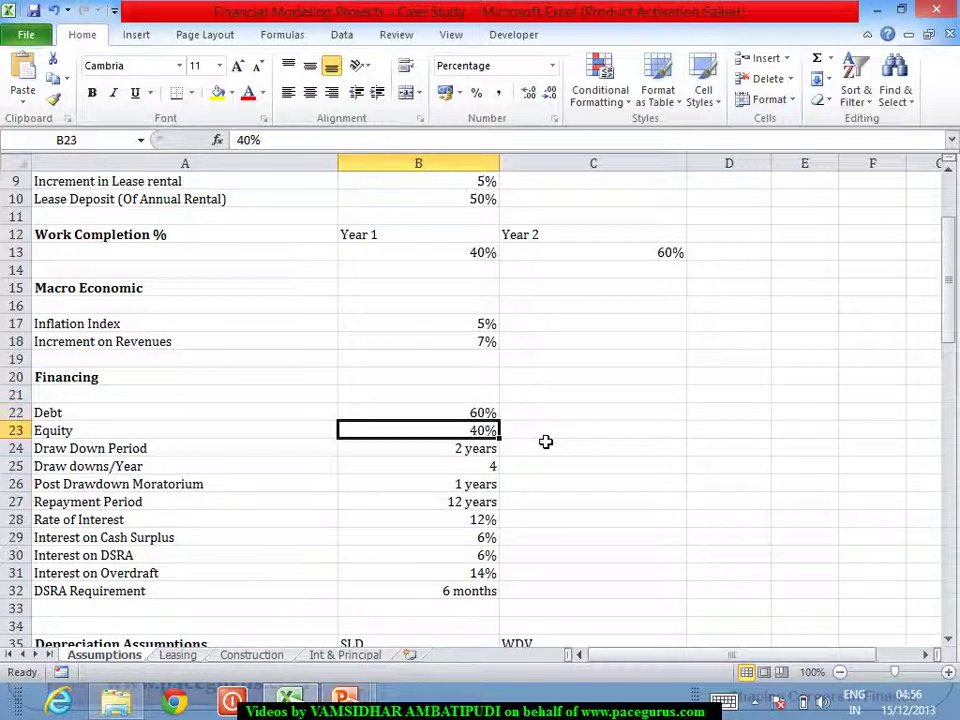
key(Up)
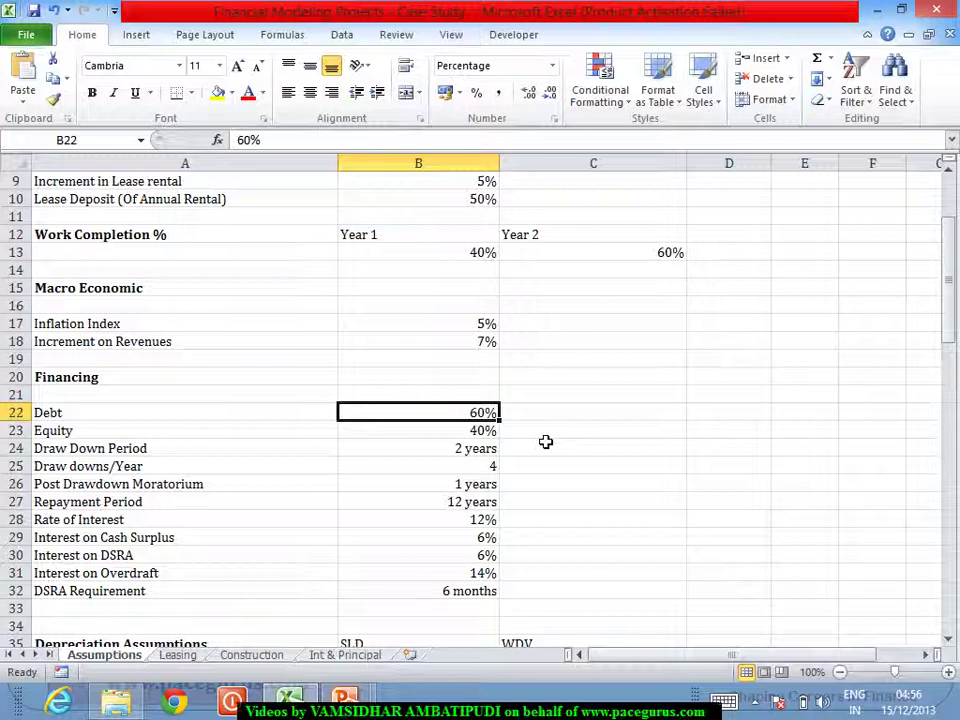
key(Down)
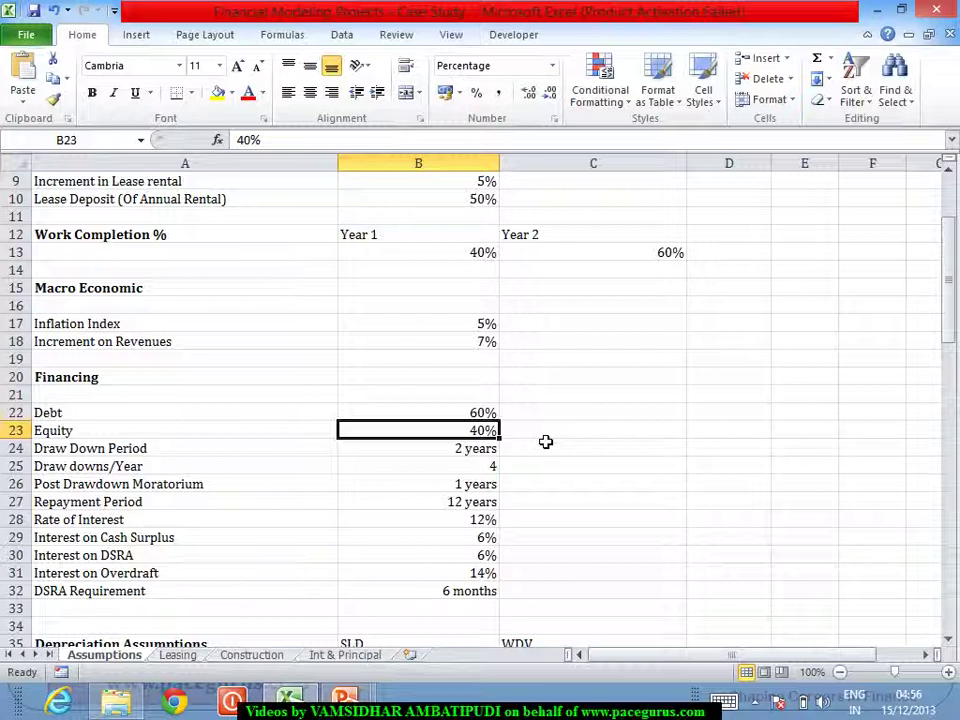
On Construction, label A13 'Interest During Construction' and fill B13:C13 yellow
click(279, 658)
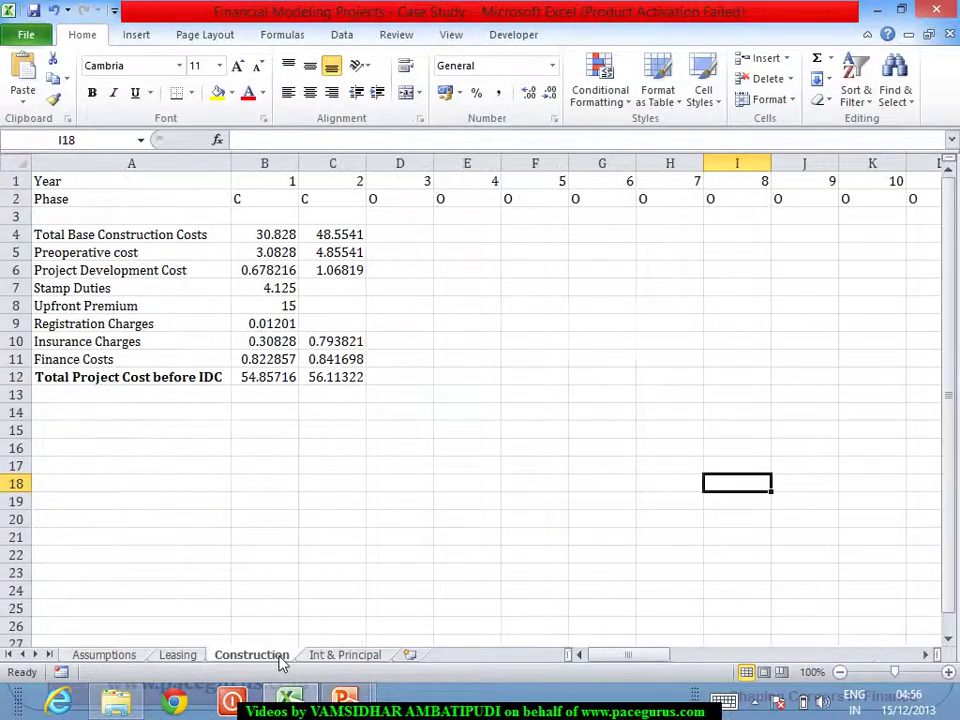
click(129, 400)
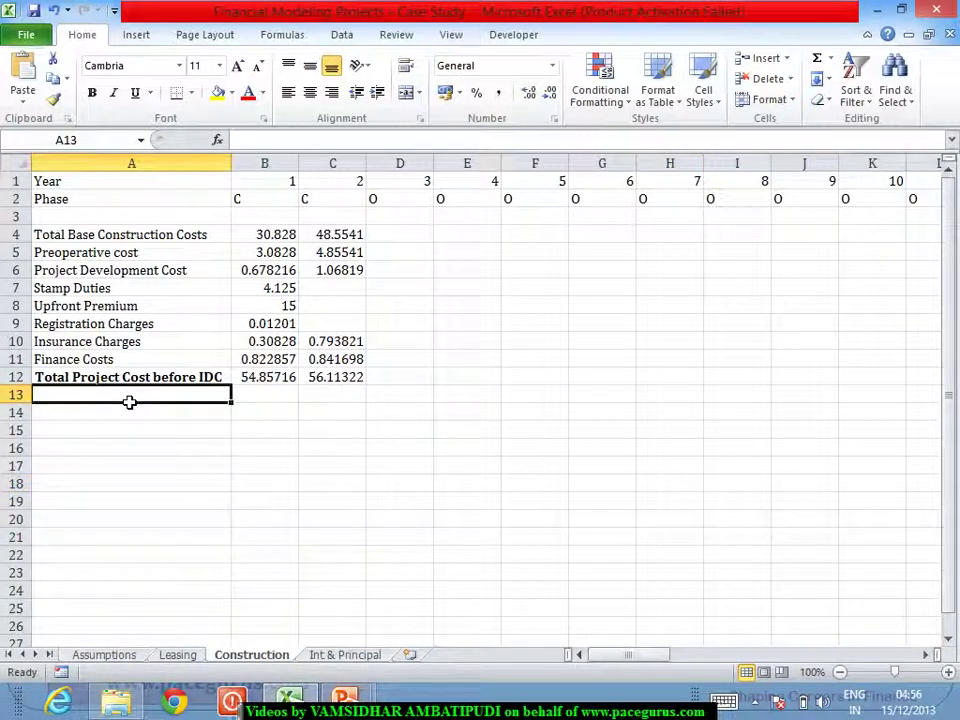
text(I)
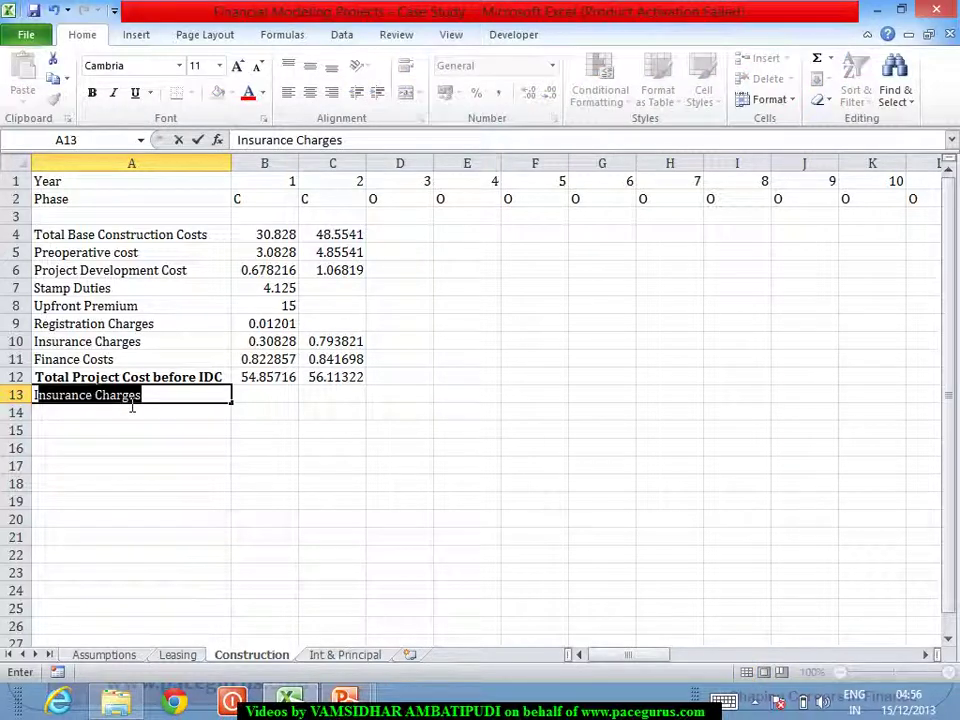
text(nt)
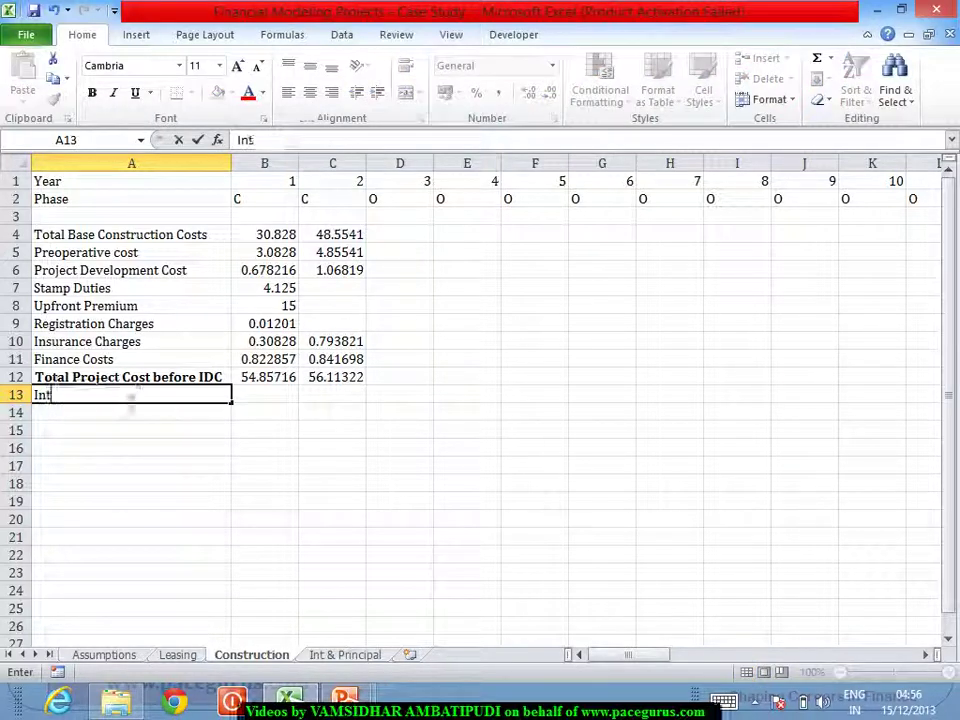
text(erest)
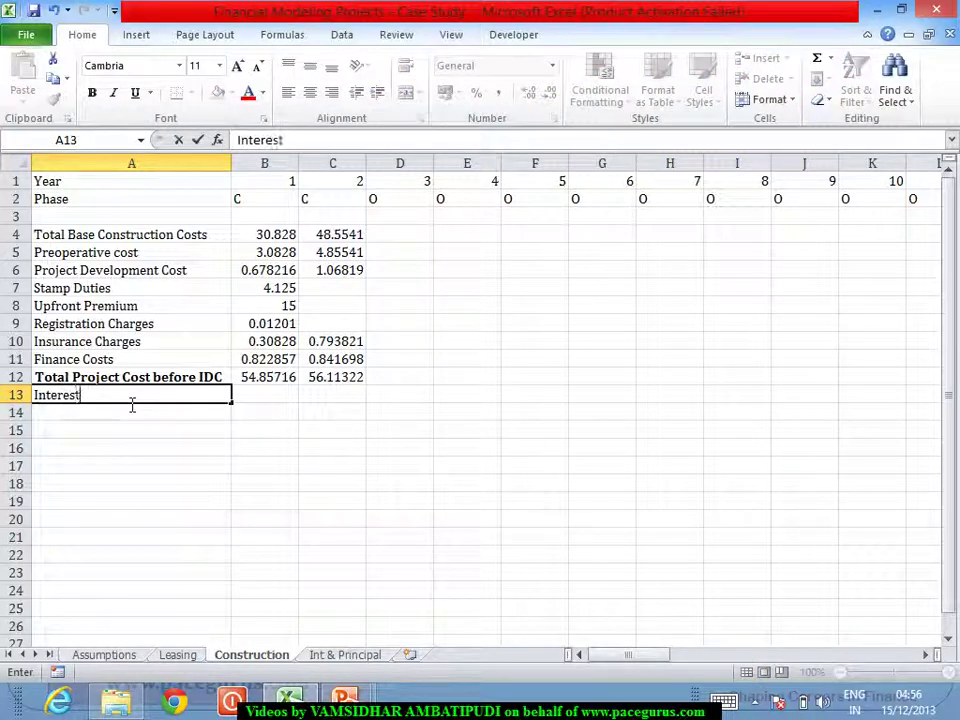
text( During )
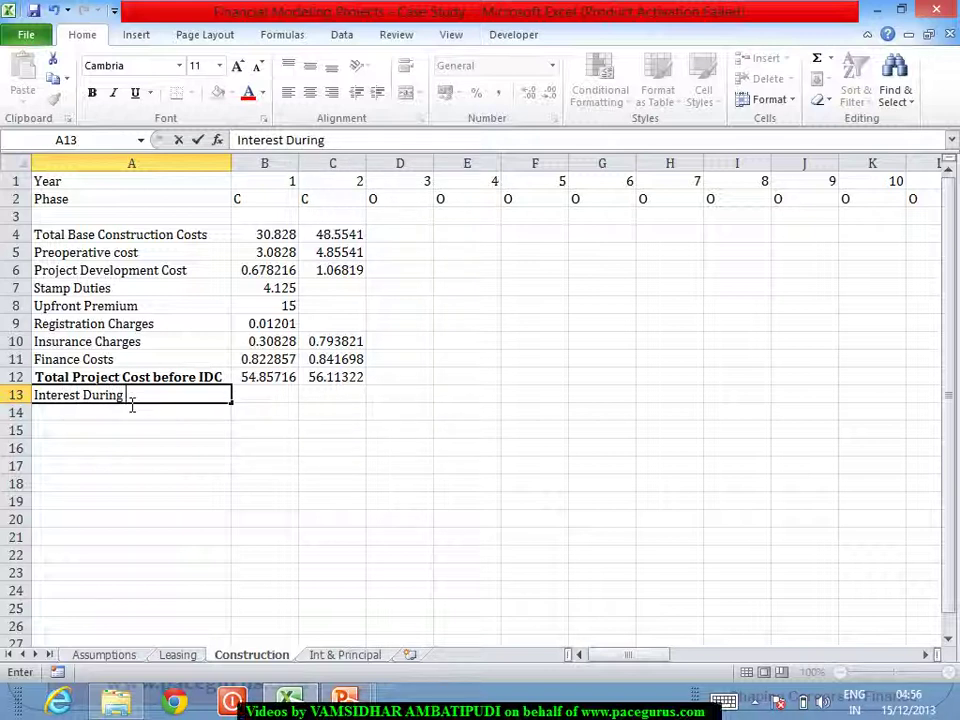
text(Construc)
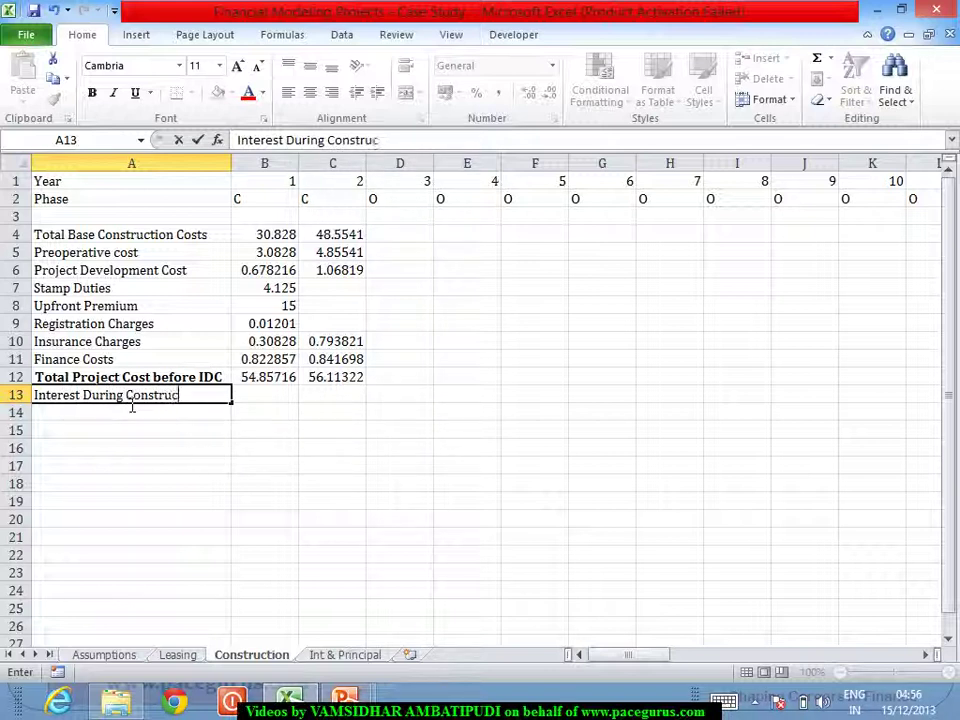
text(tion)
key(Tab)
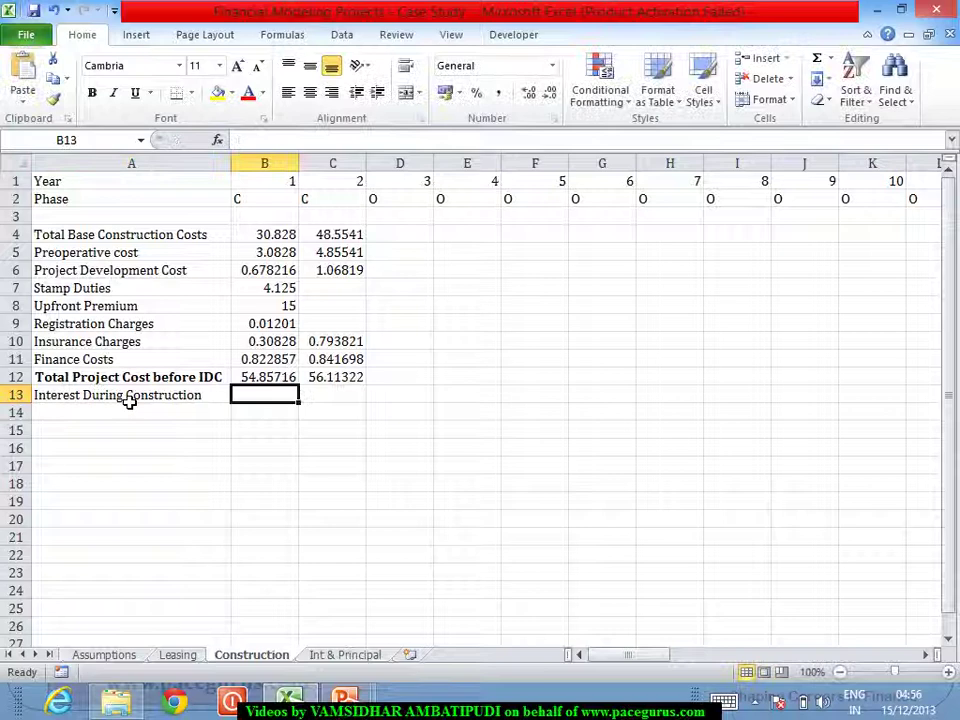
key(shift+Right)
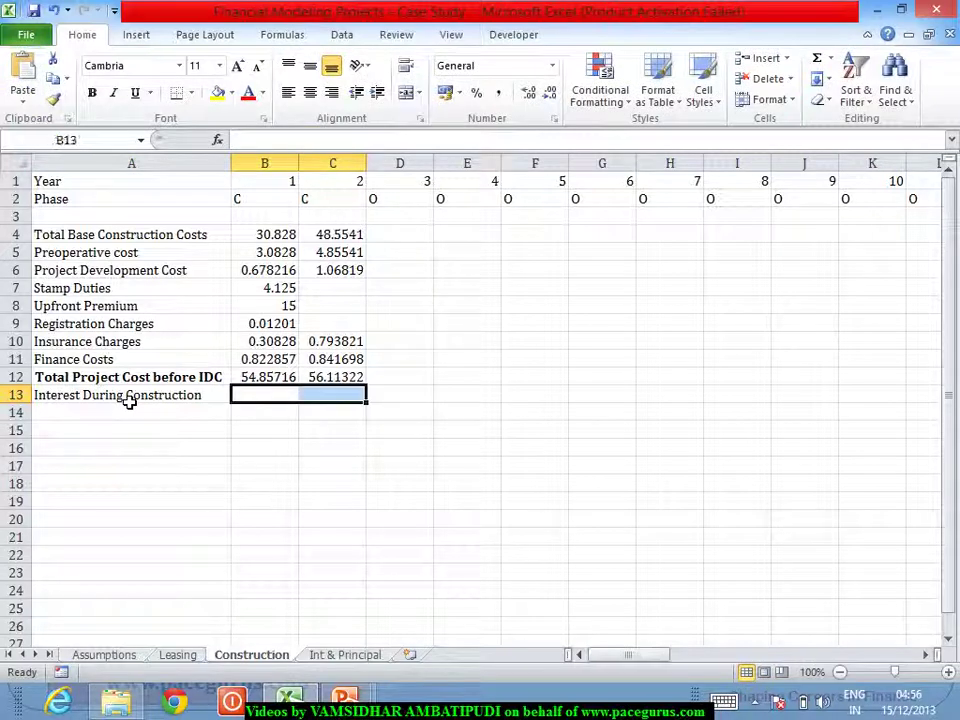
click(216, 94)
Label A14 'Total Cost of the Project', correcting the typo
click(148, 418)
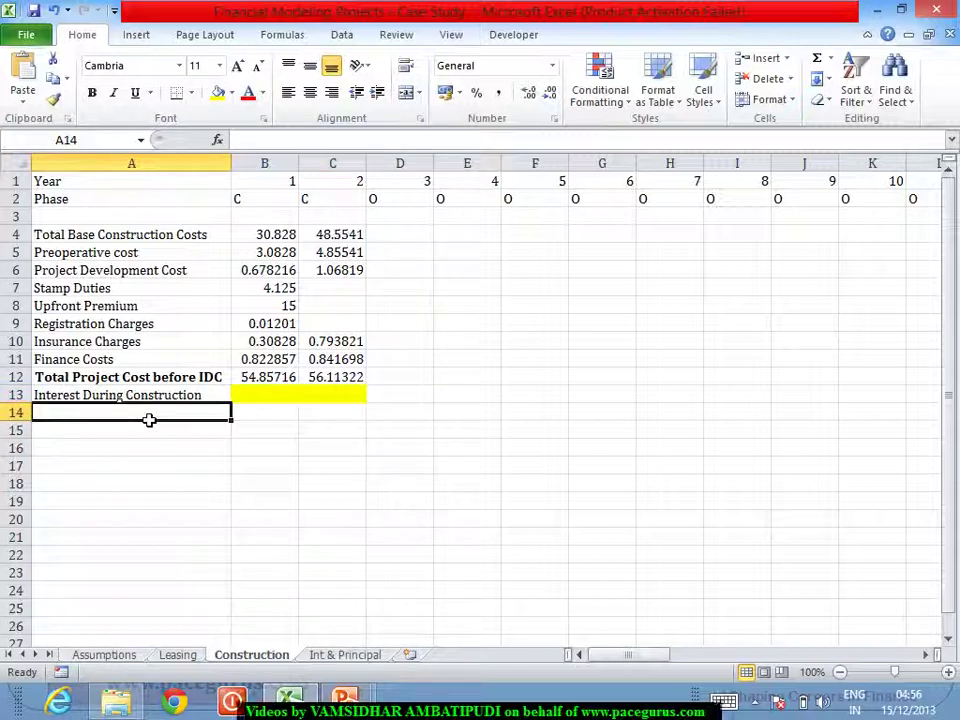
text(Total)
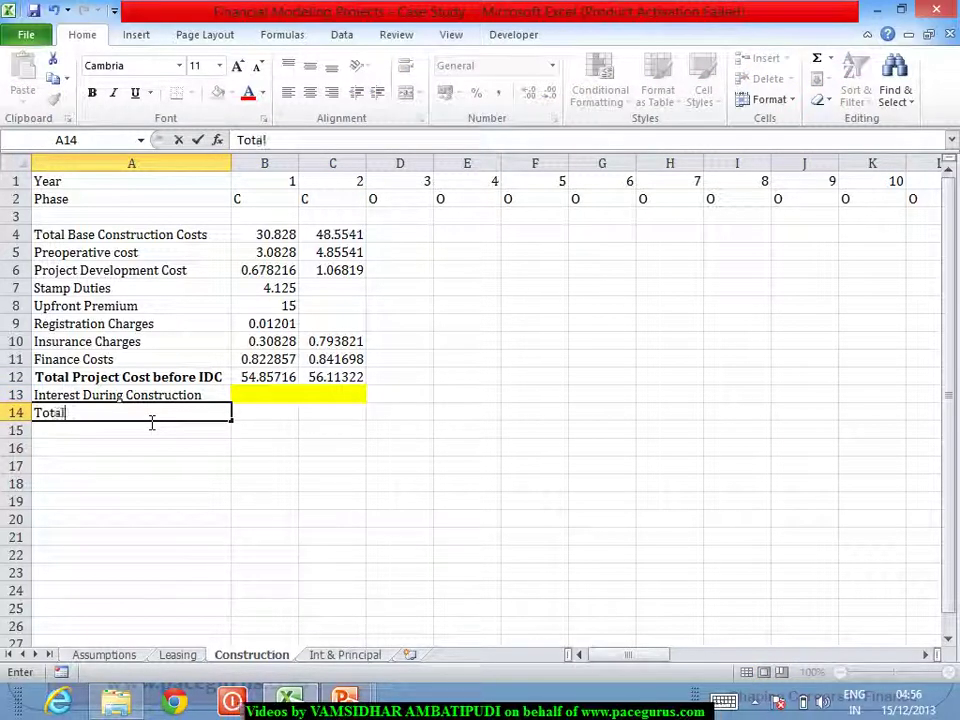
text( Po)
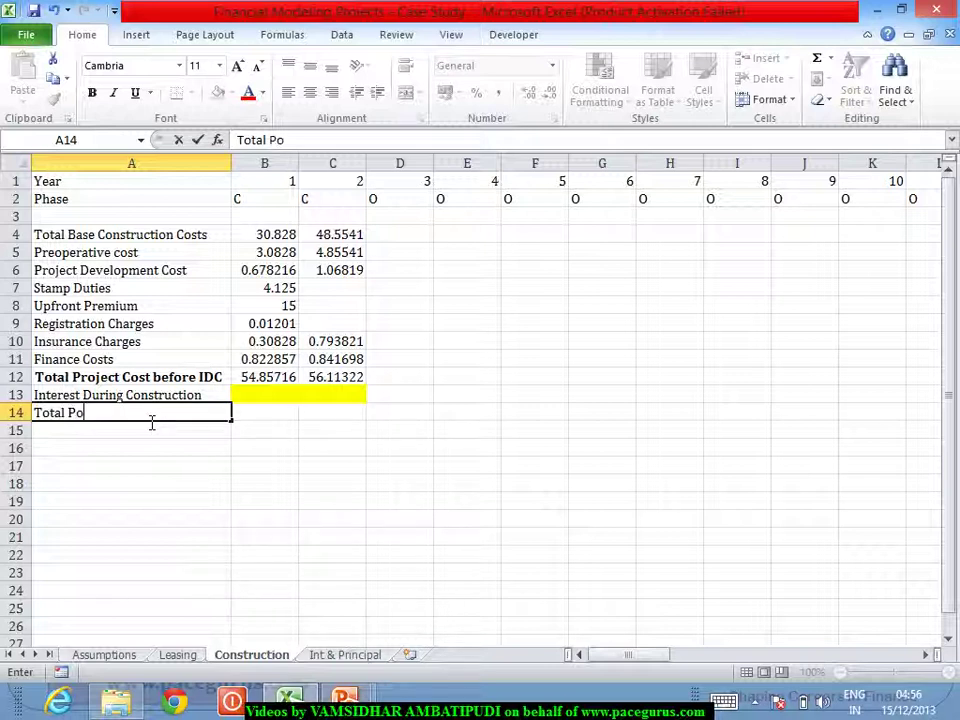
key(BackSpace)
key(BackSpace)
text(Cost of the)
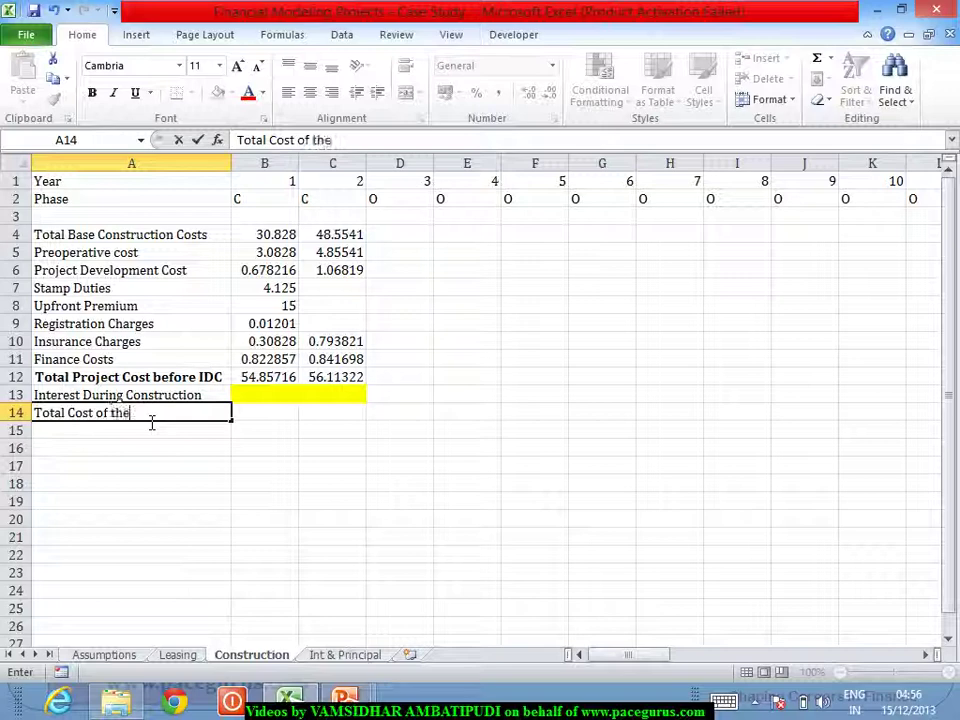
text( Project)
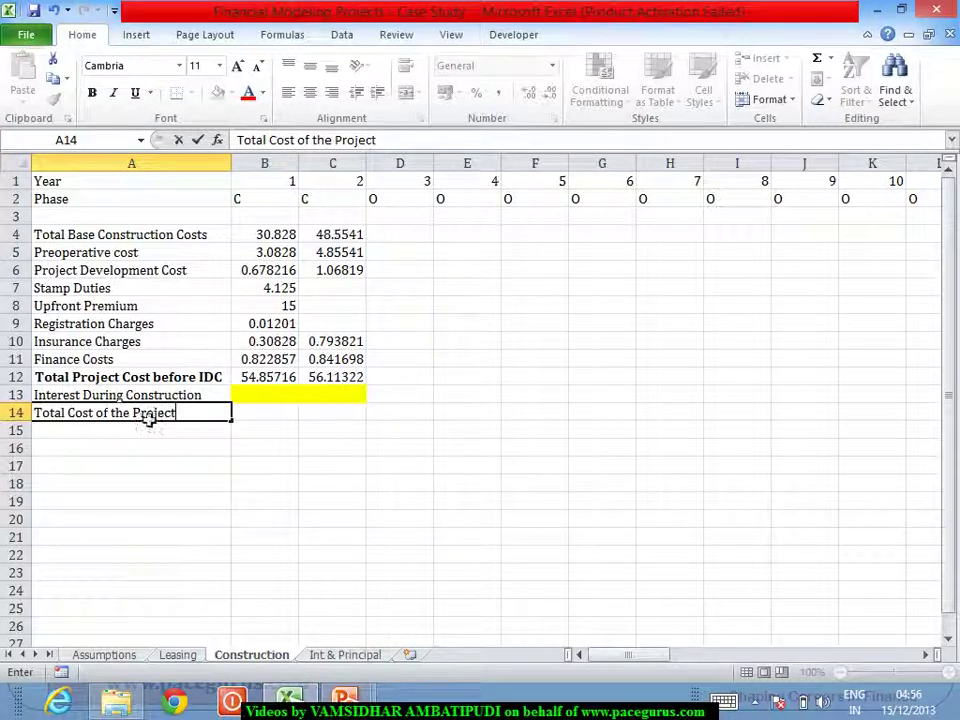
key(Tab)
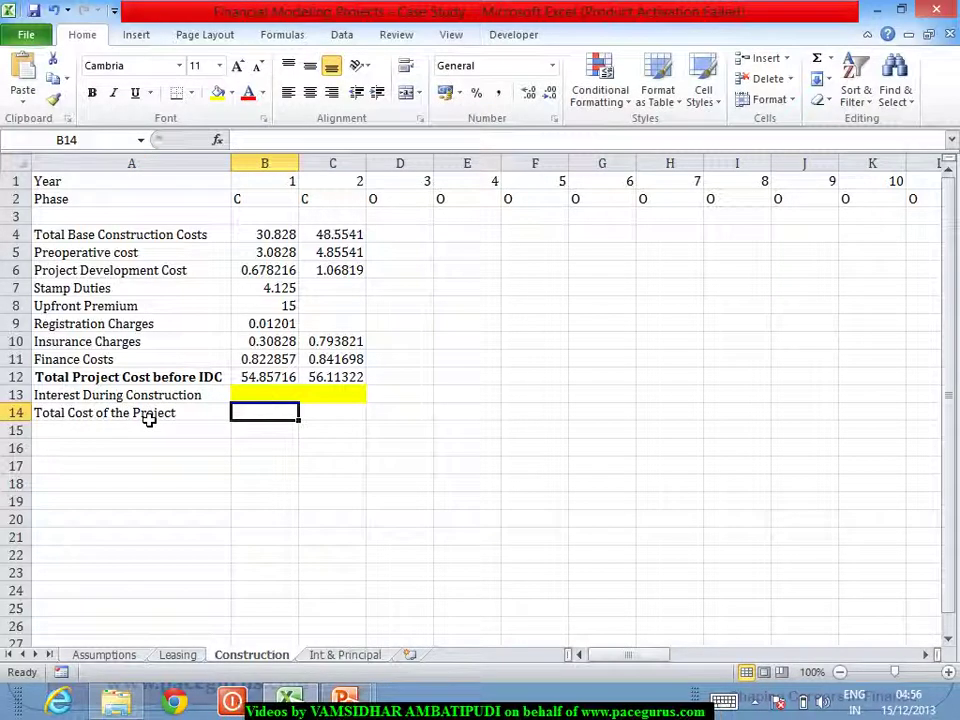
Enter =SUM(B12:B13) in B14 to total pre-IDC cost and interest
text(=)
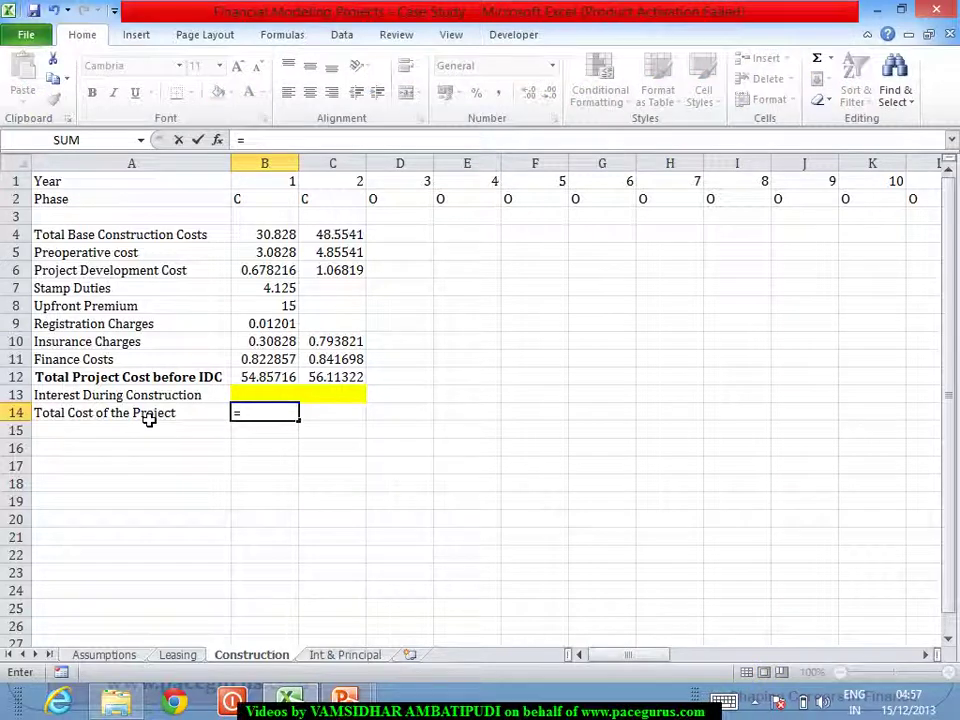
text(SUM()
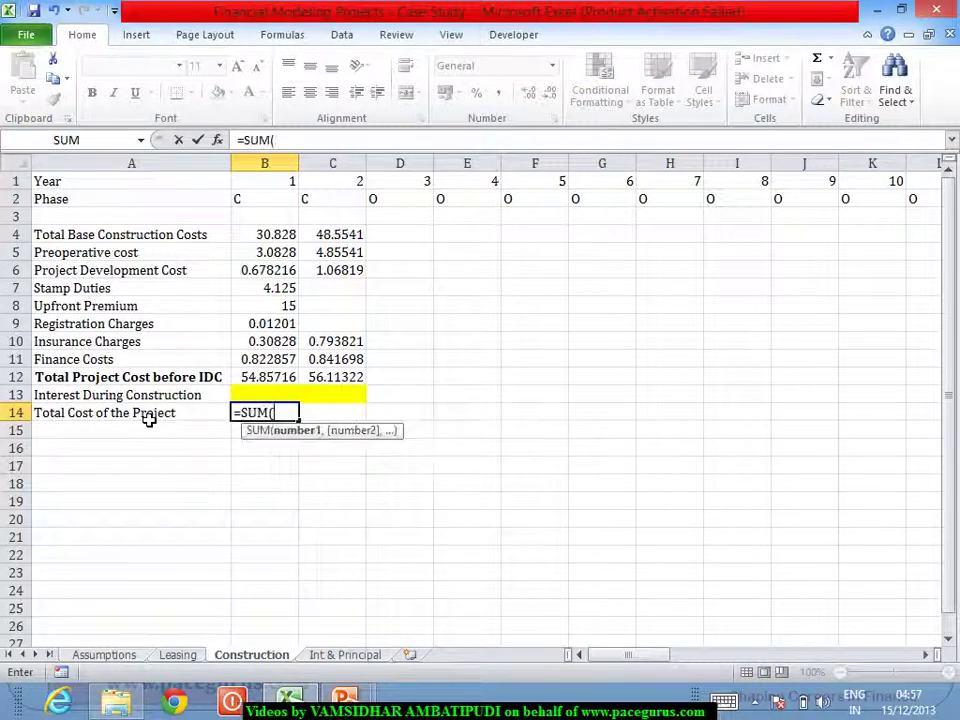
drag(251, 384, 253, 400)
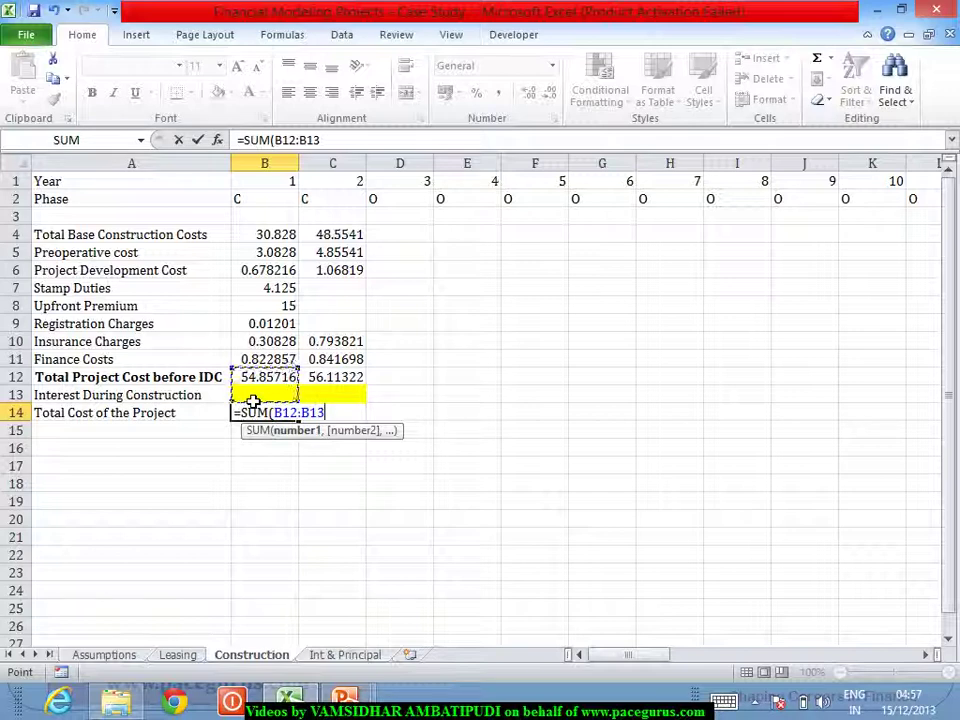
text())
key(Tab)
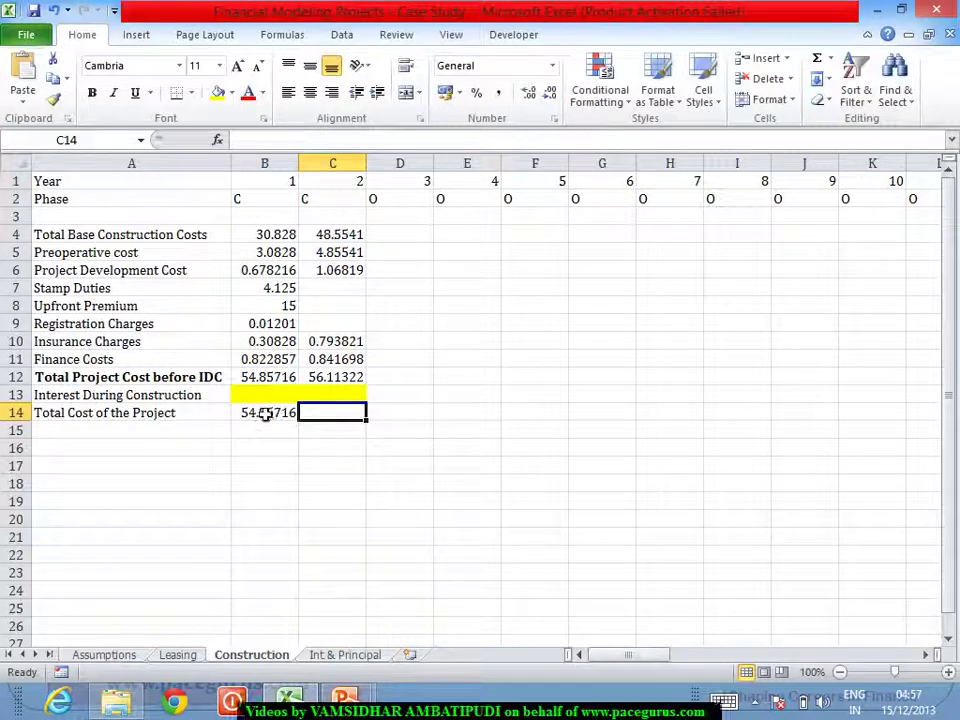
click(265, 418)
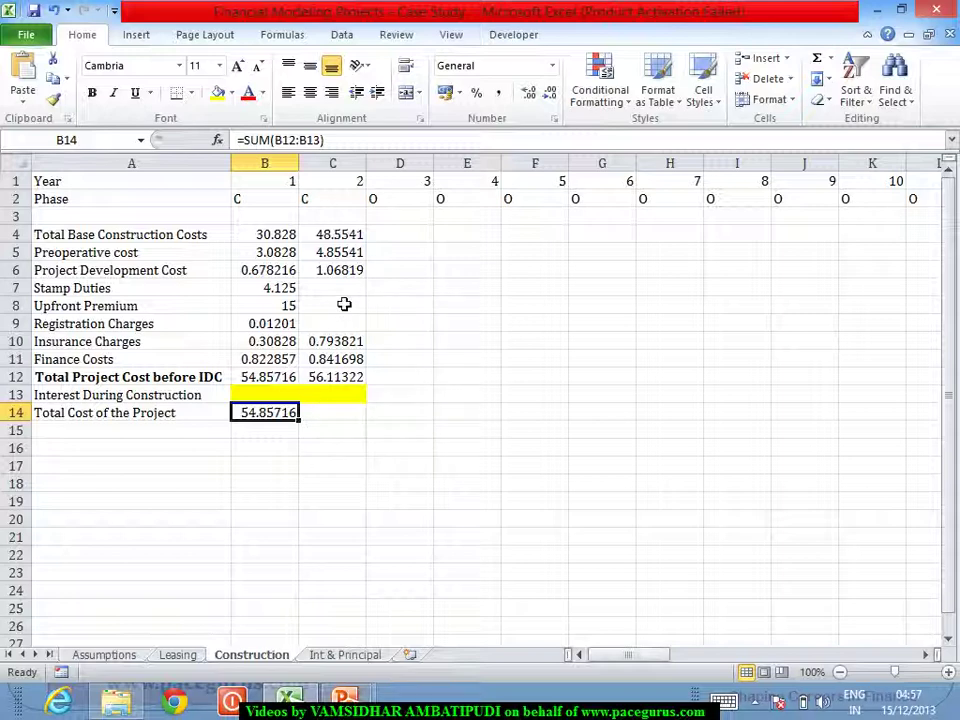
Wrap the B14 formula as =IF(B2="C",SUM(B12:B13),""), giving 54.85716
click(247, 141)
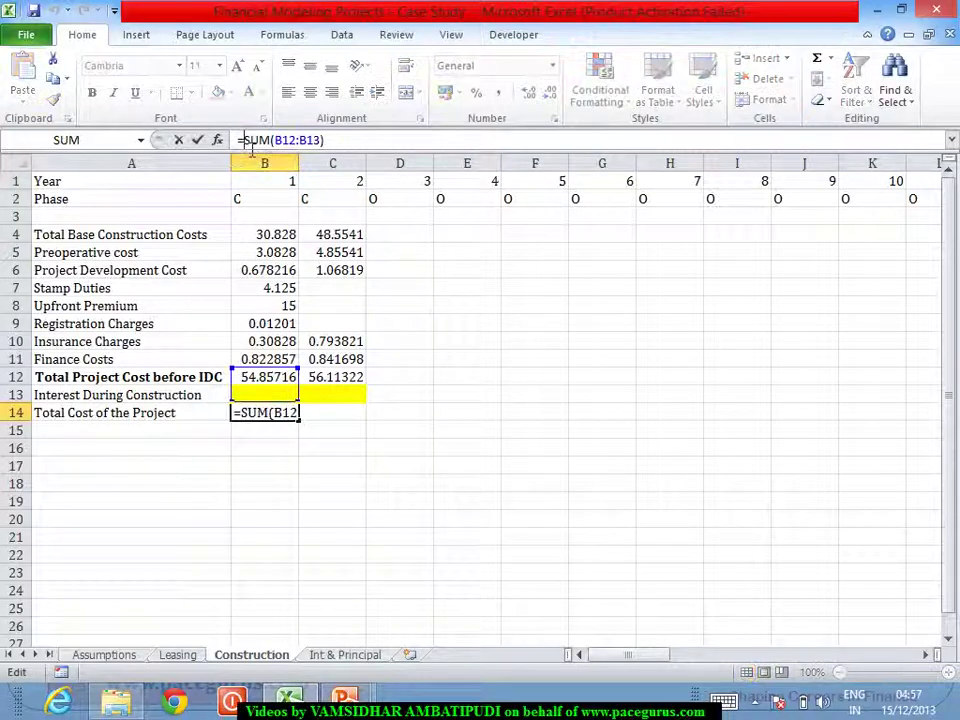
text(if()
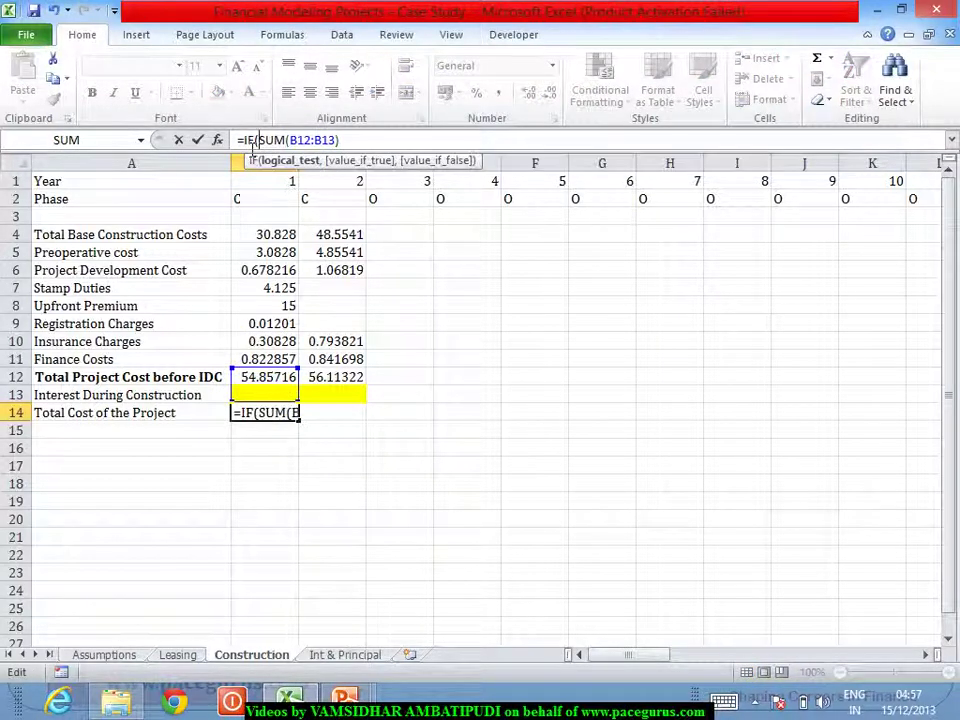
click(356, 144)
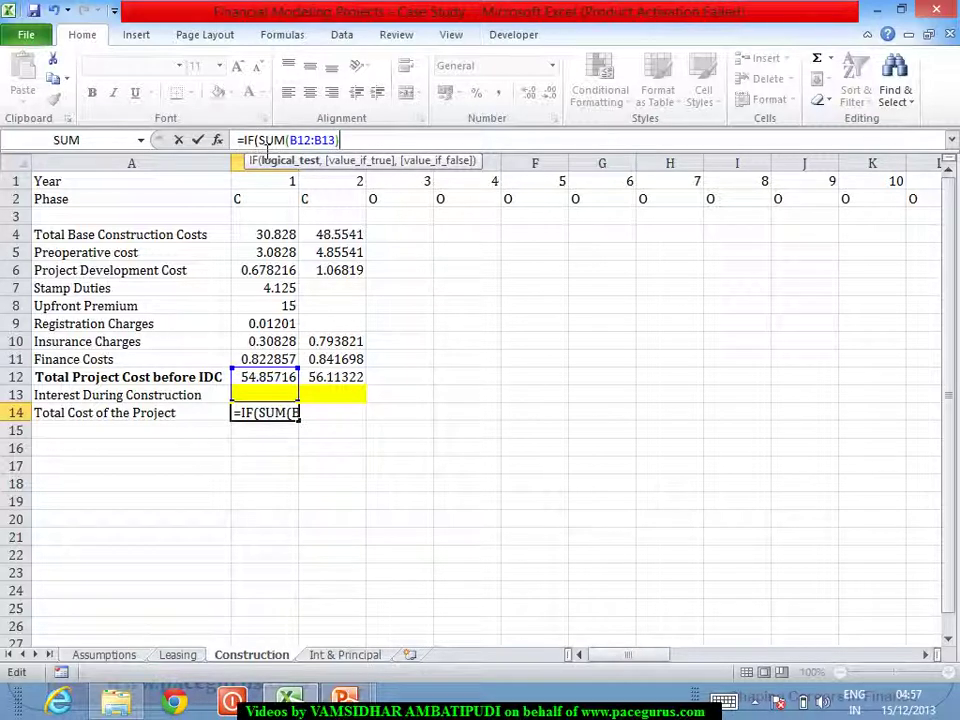
click(264, 204)
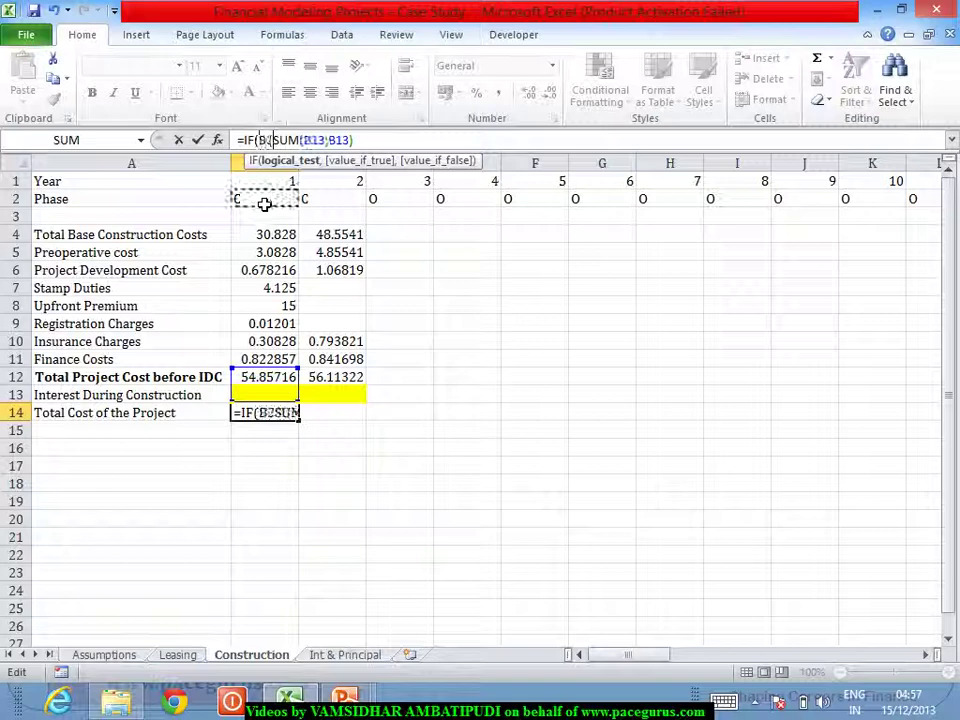
text(=)
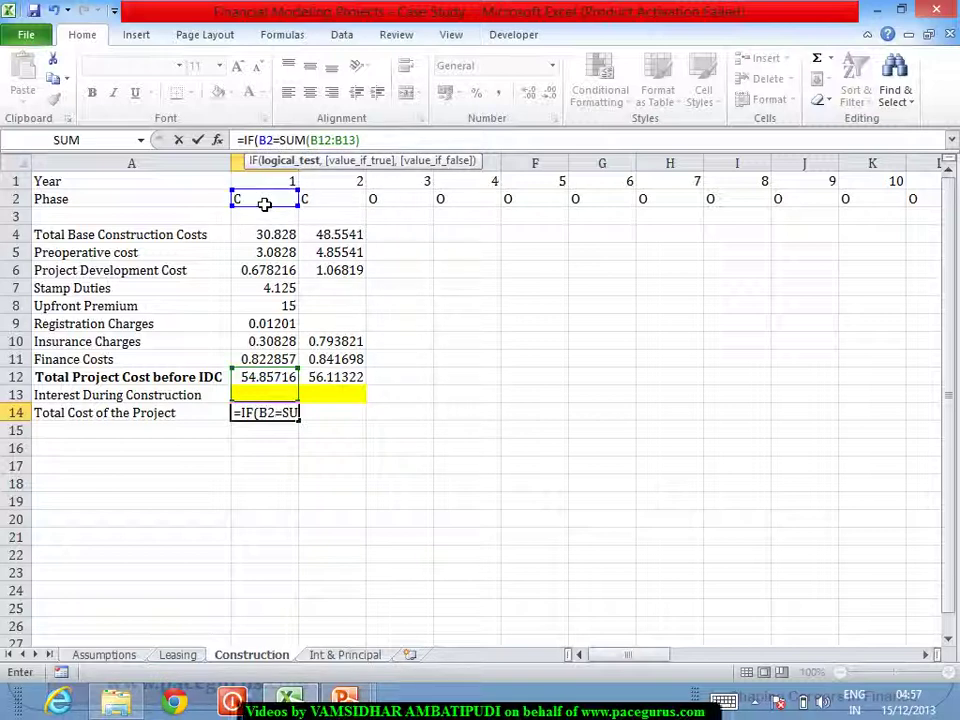
text("C",)
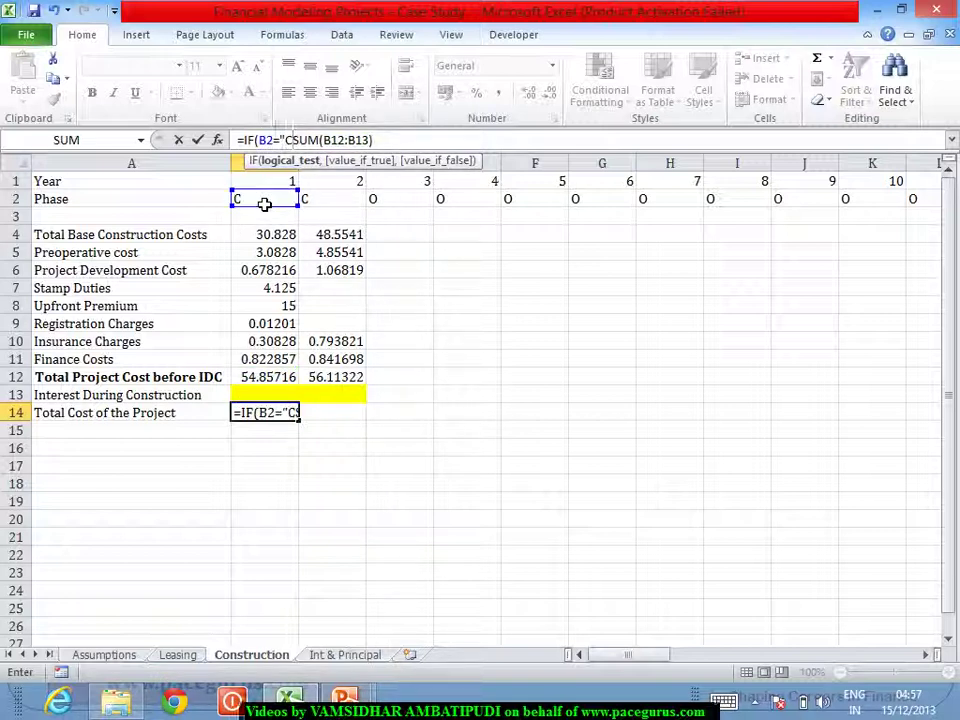
click(401, 143)
text(,)
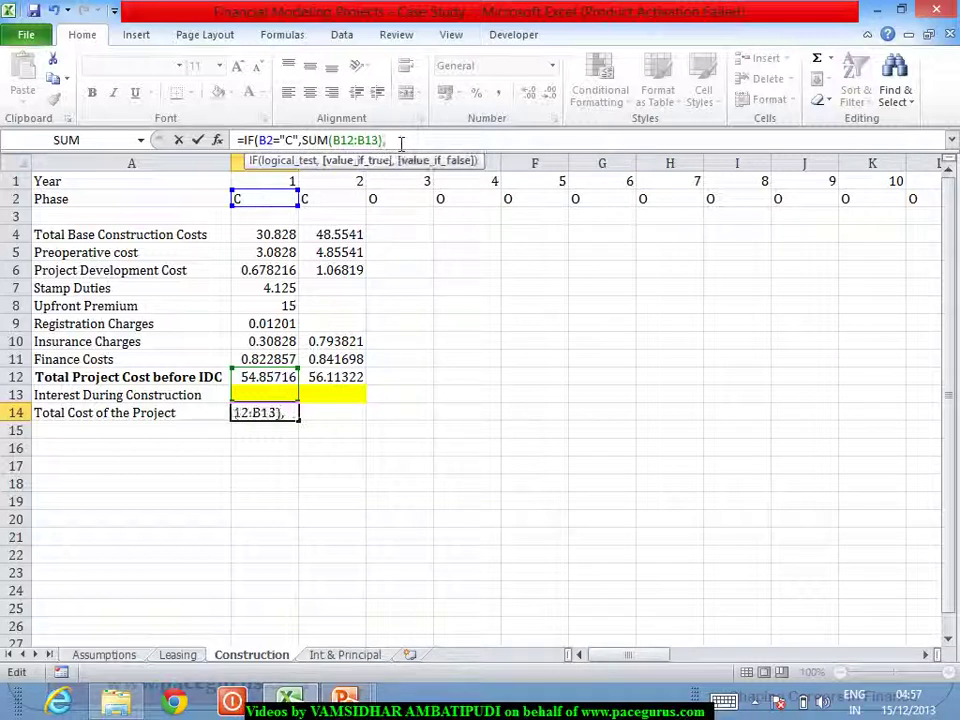
text("")
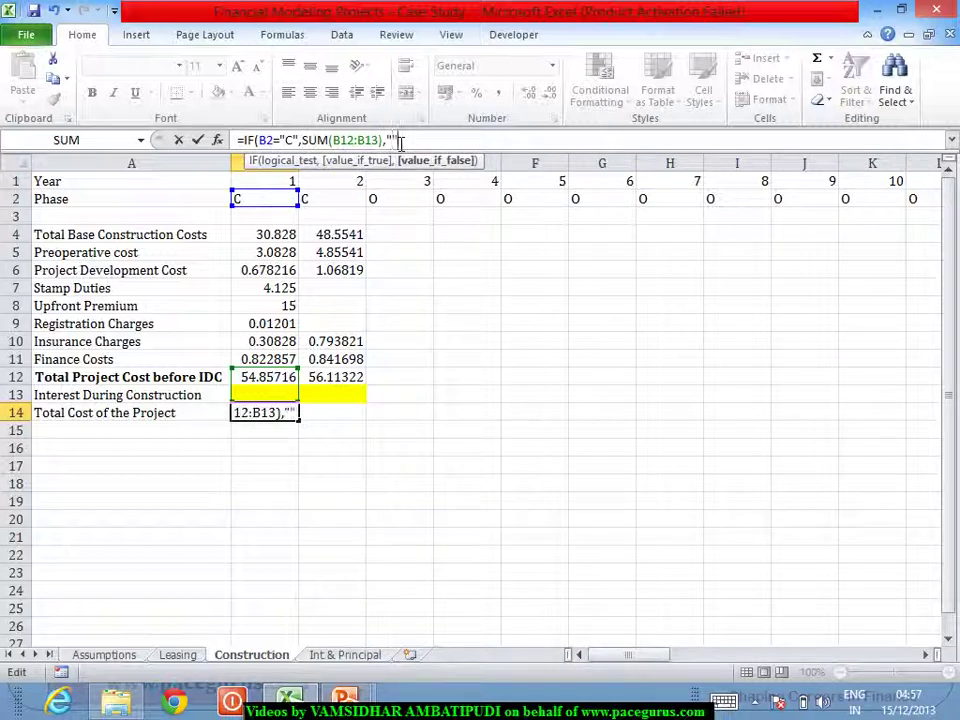
text())
key(Tab)
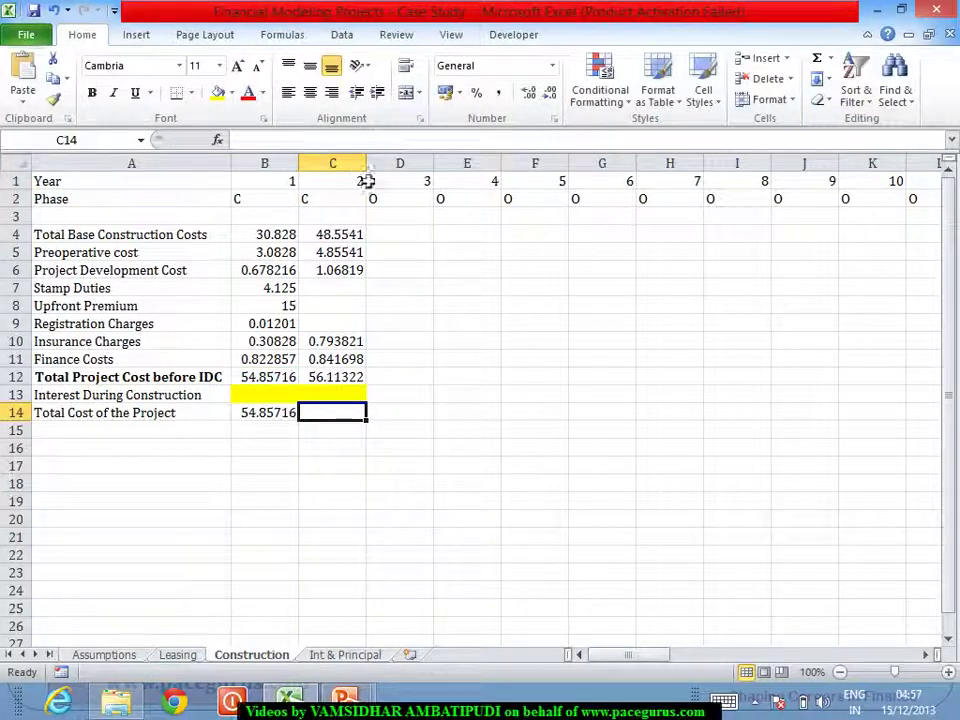
Fill the B14 total cost formula right across row 14, giving 56.11322 for year 2
click(274, 416)
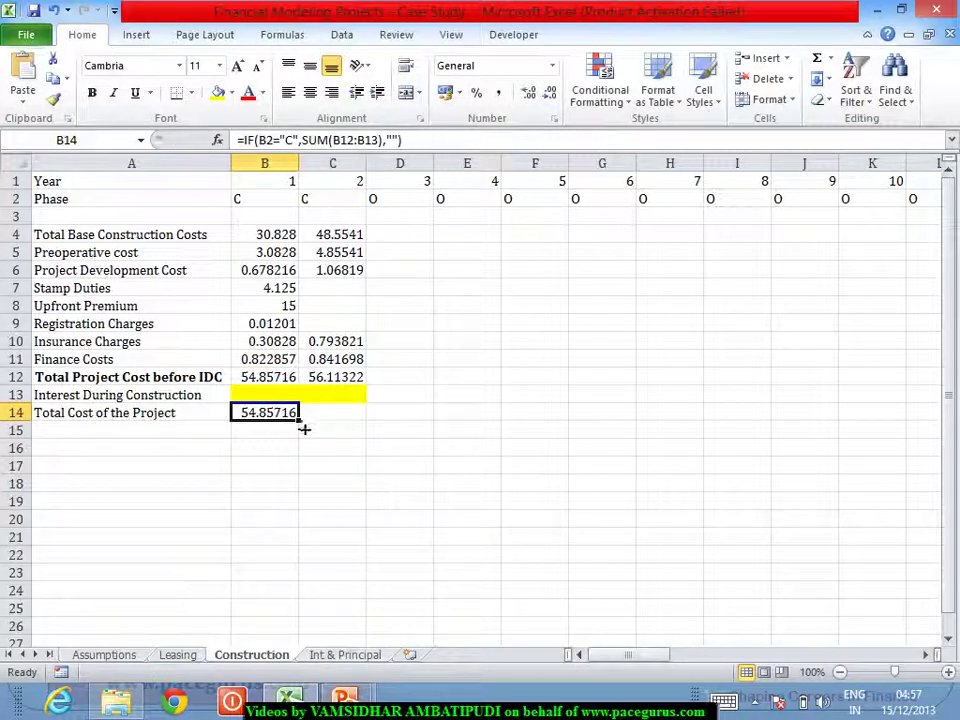
drag(305, 430, 848, 432)
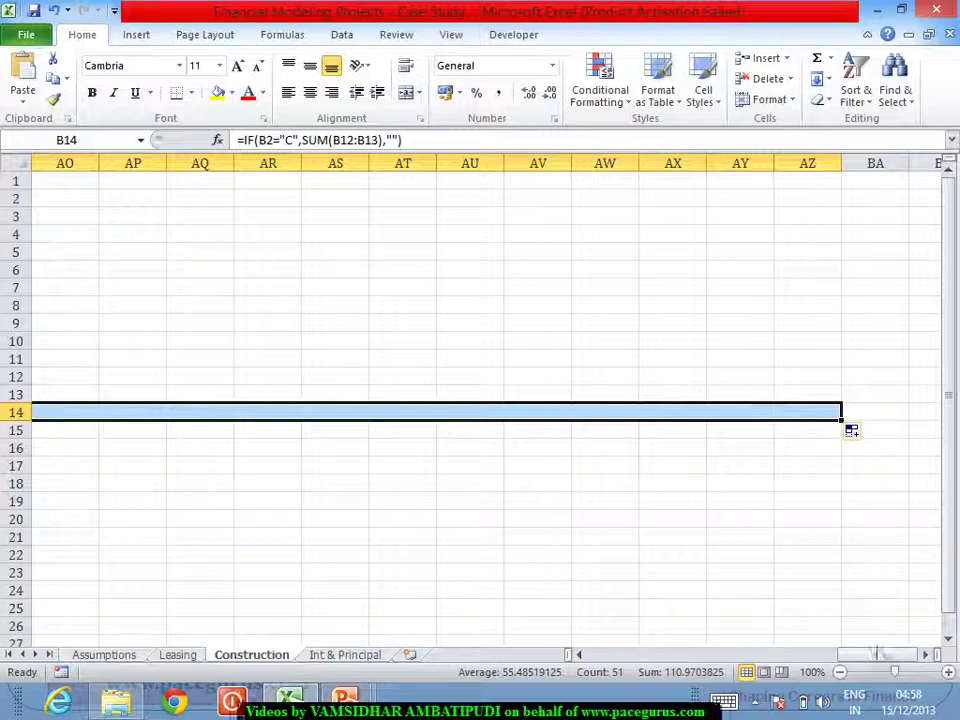
drag(878, 656, 622, 661)
click(312, 456)
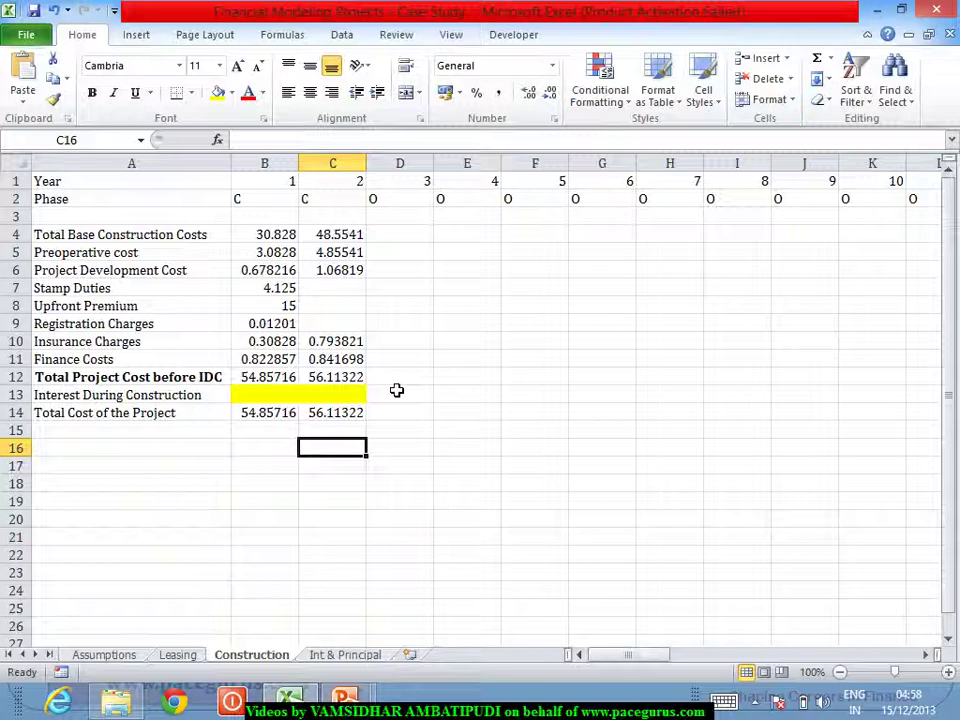
Check column D, then look over the Int & Principal and Assumptions sheets before returning to Construction
mouse_move(396, 380)
mouse_down()
mouse_move(377, 416)
mouse_move(388, 394)
mouse_up()
click(388, 396)
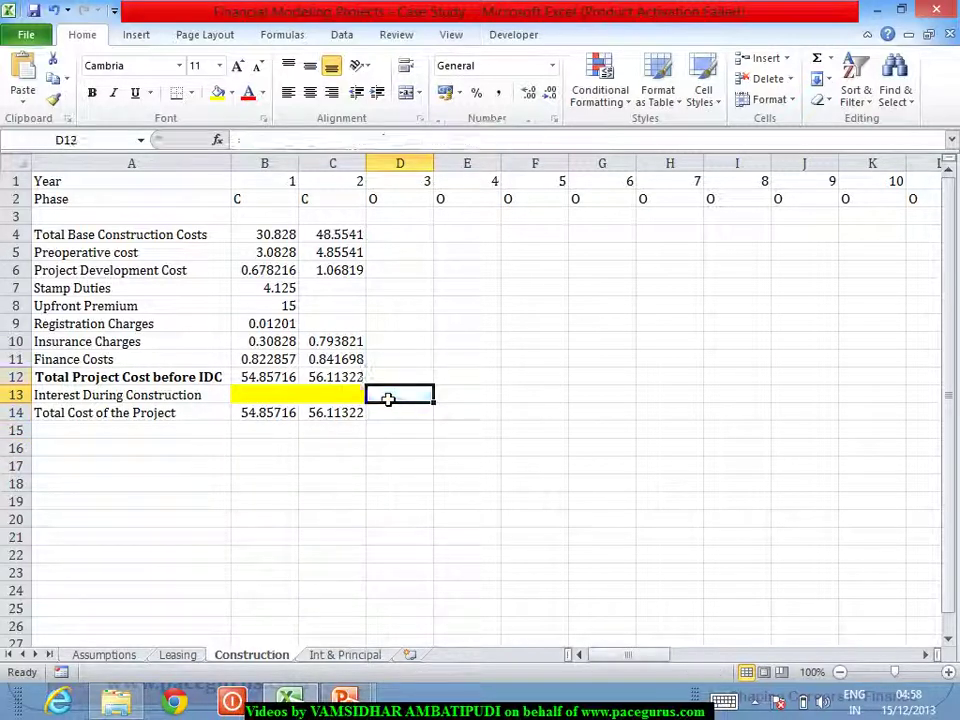
click(347, 656)
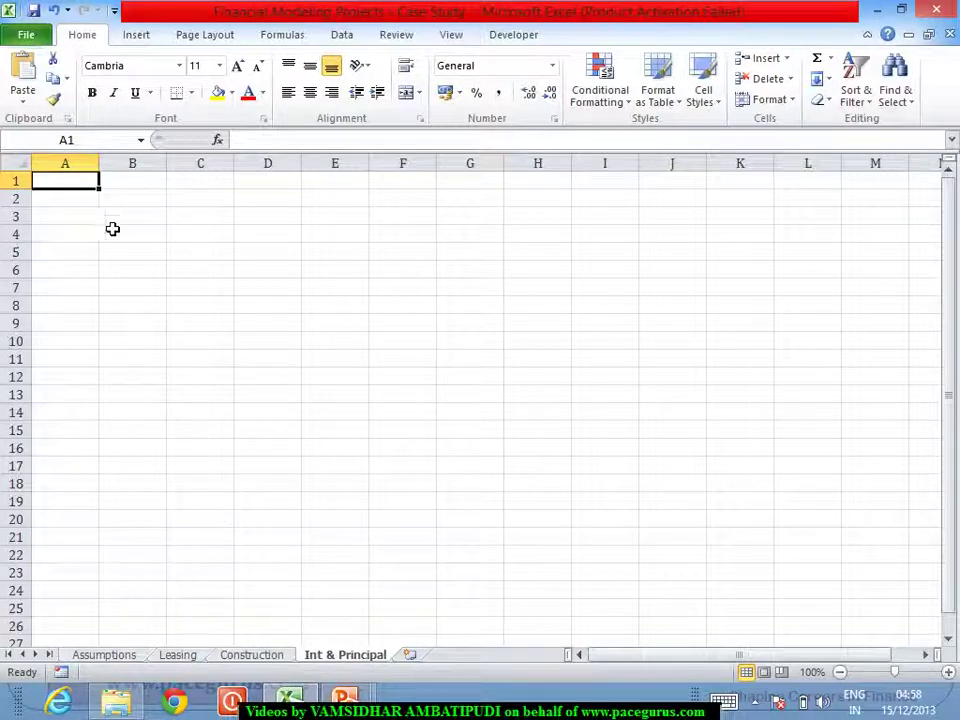
click(129, 656)
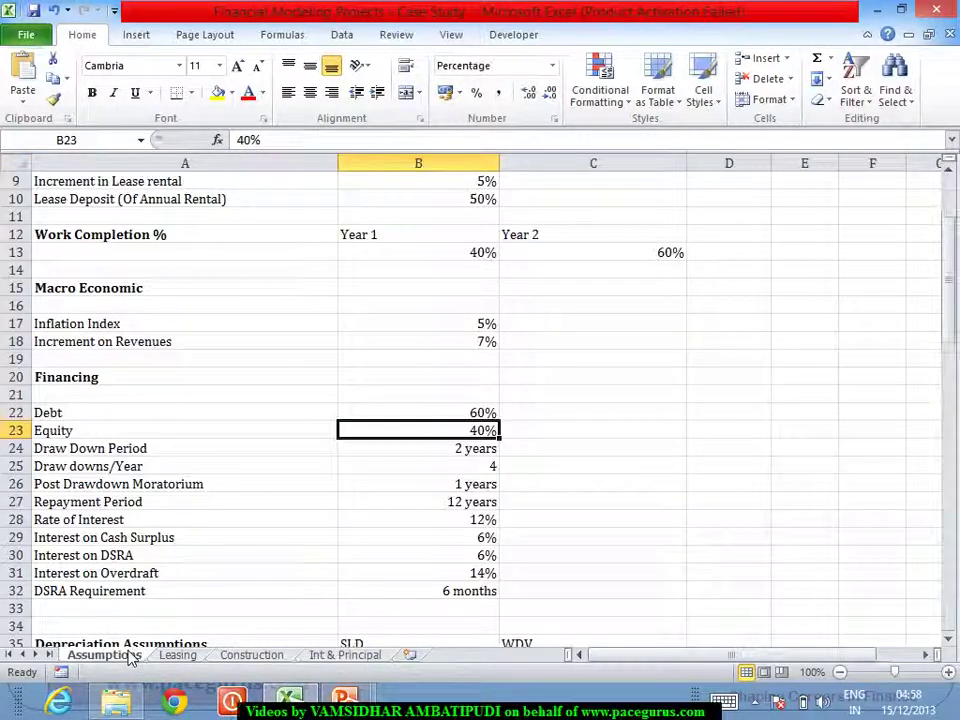
click(348, 657)
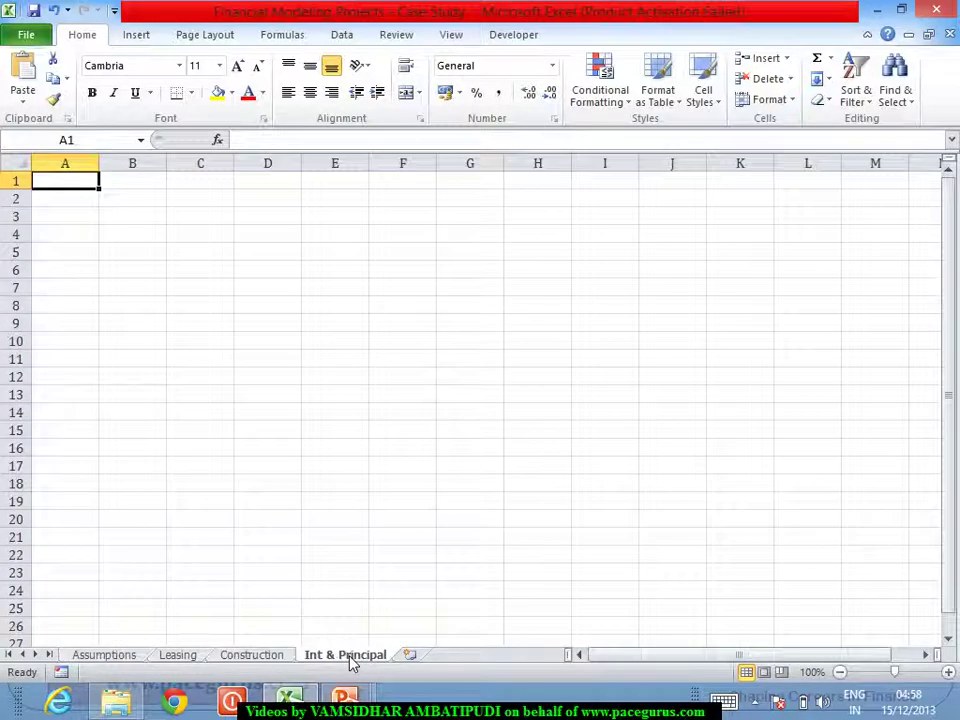
click(275, 655)
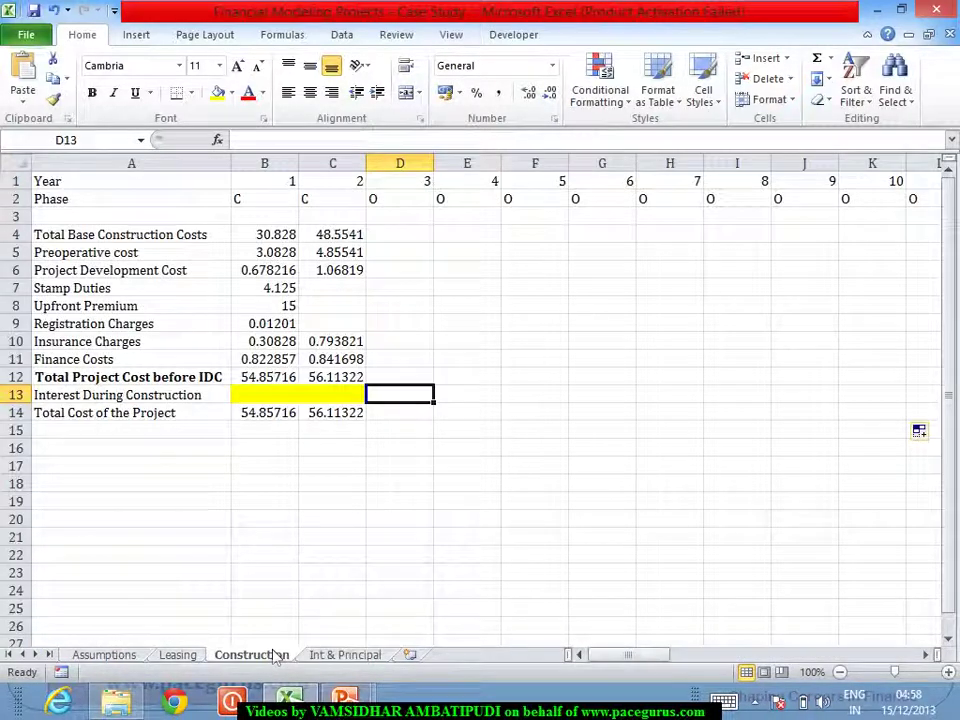
Review the Total Cost of the Project formulas for years 1 and 2, then move below the table
click(277, 421)
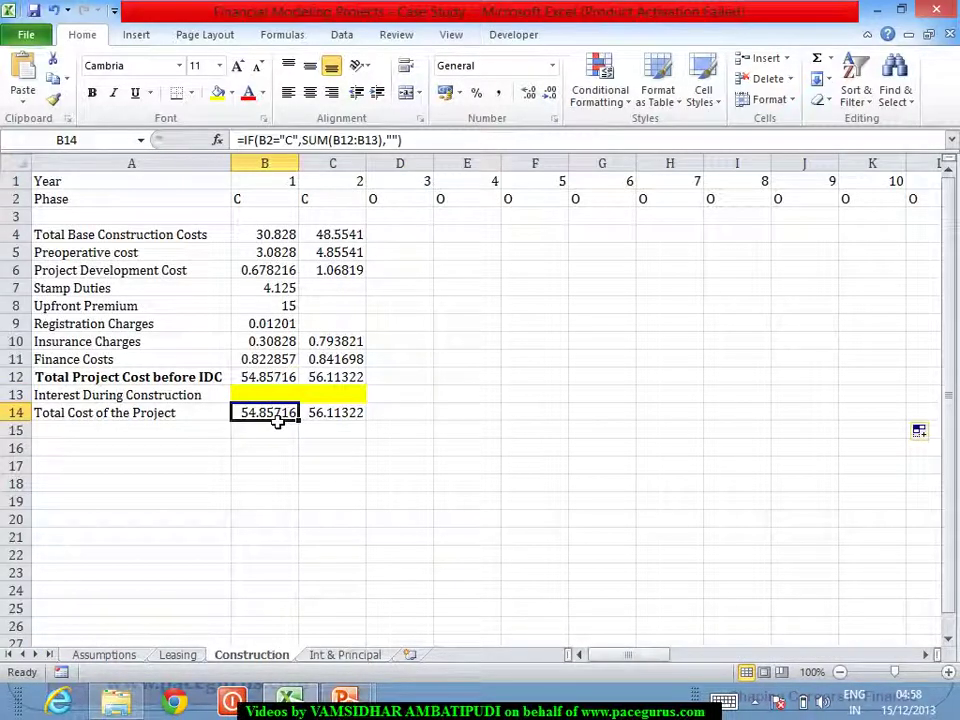
click(282, 397)
click(283, 405)
key(Right)
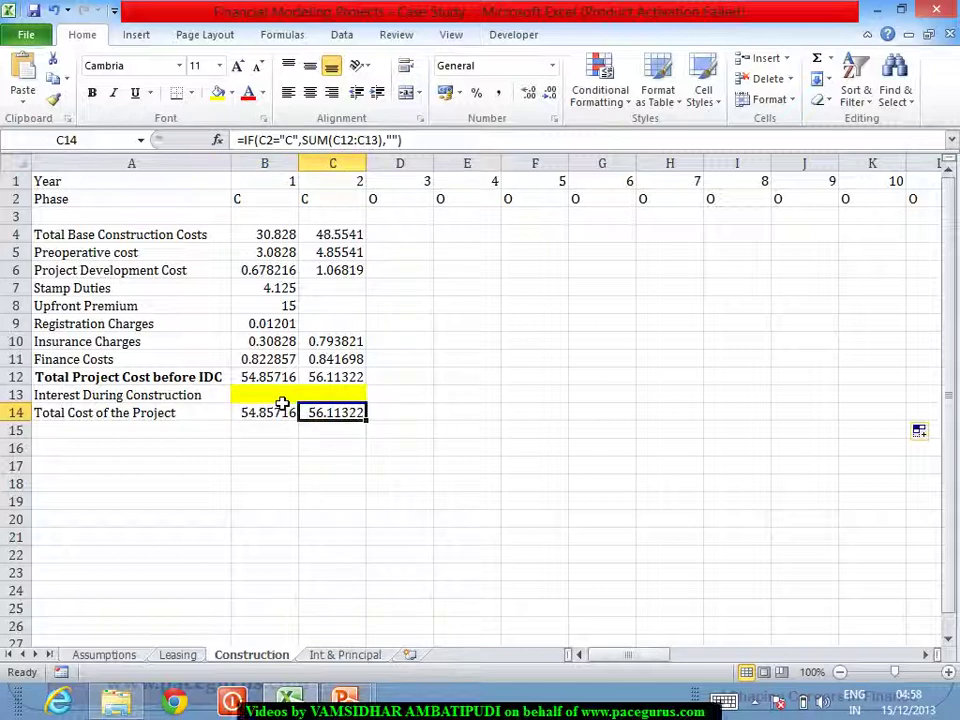
key(Left)
key(Left)
key(Down)
key(Down)
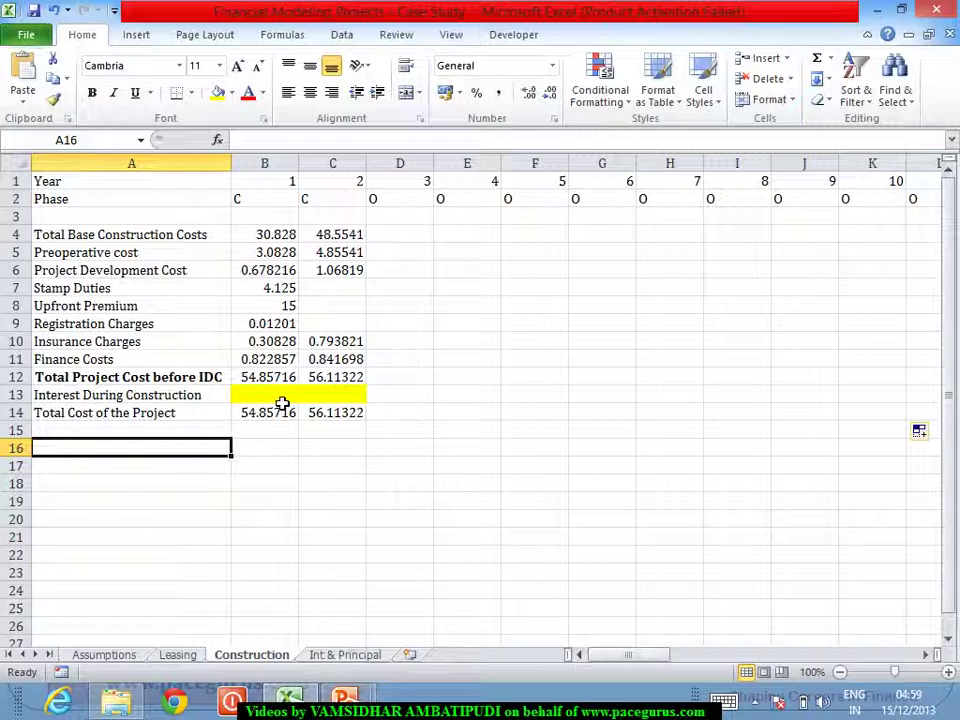
Type Debt in A16 and Equity in A17, then move to the year-1 Debt cell B16
text(Deb)
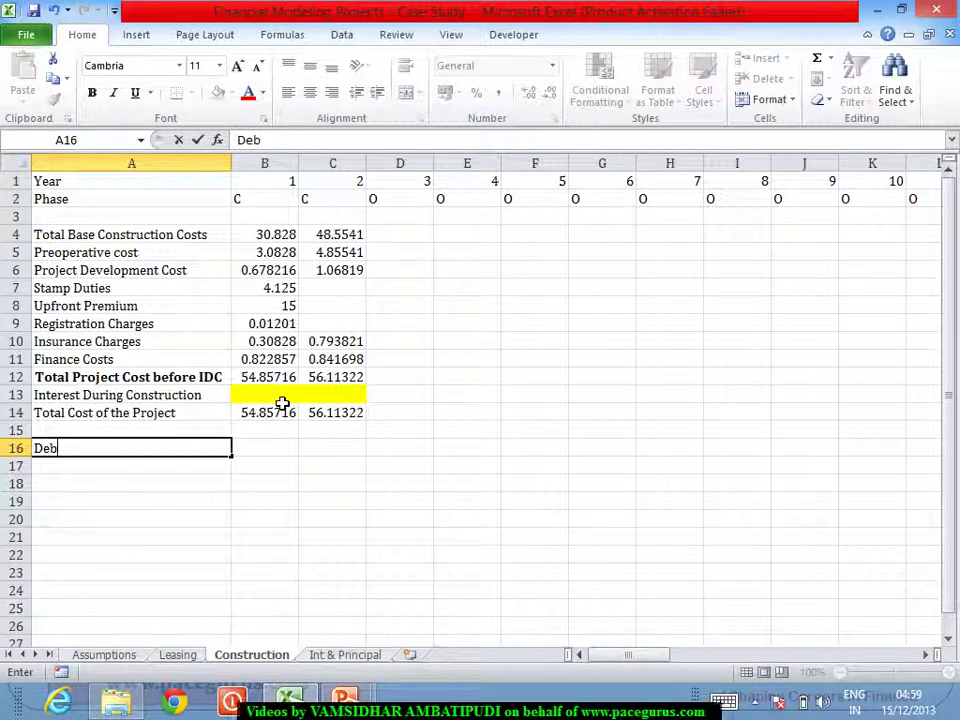
text(t)
key(Return)
text(E)
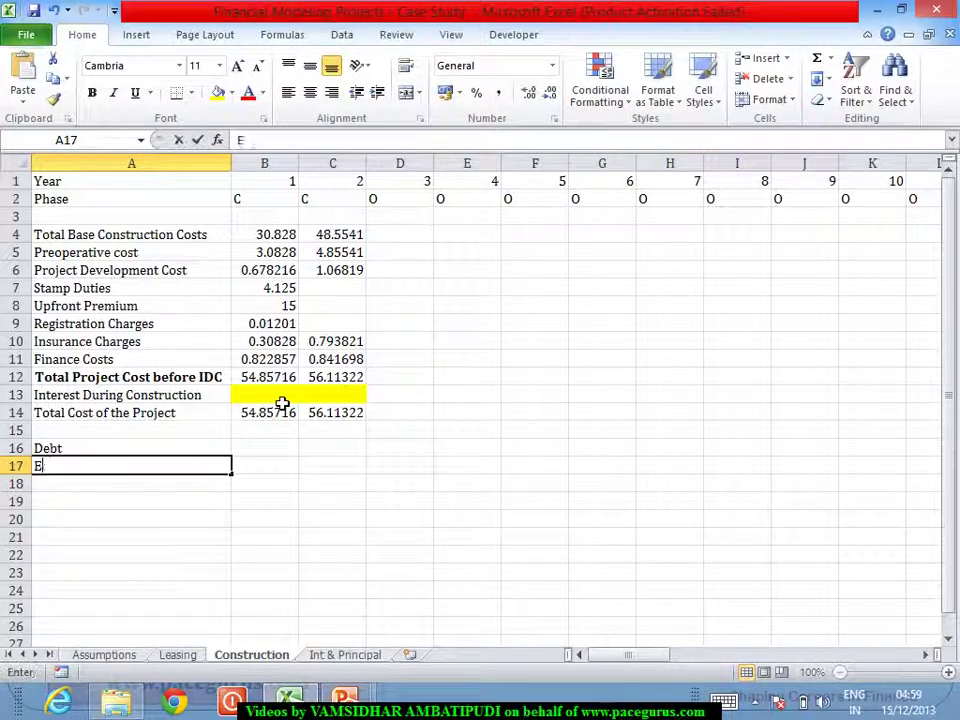
text(quity)
key(Tab)
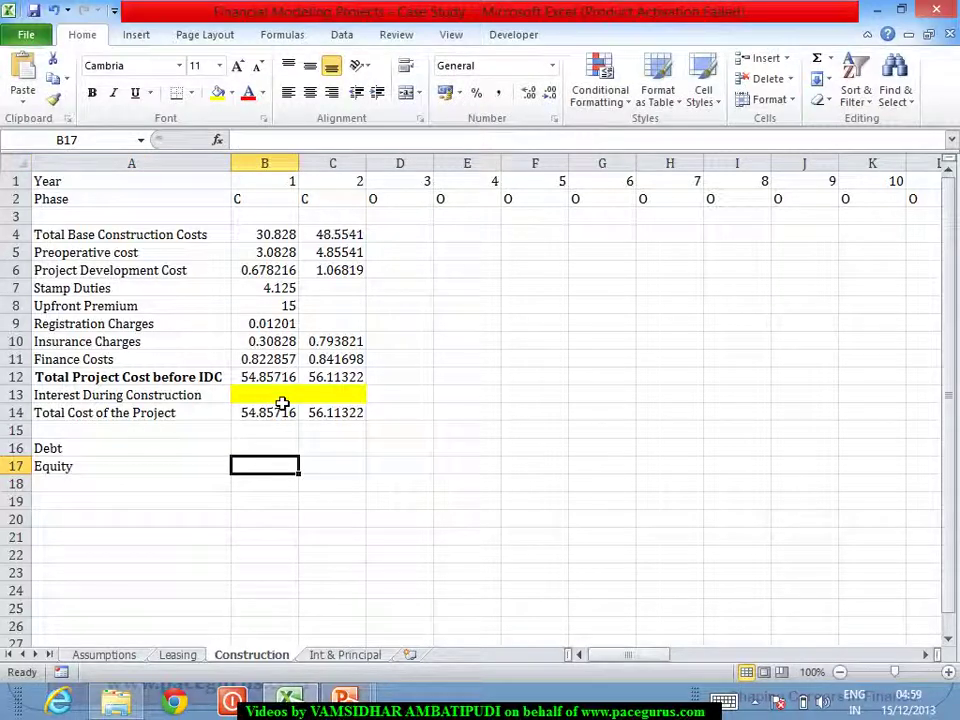
key(Up)
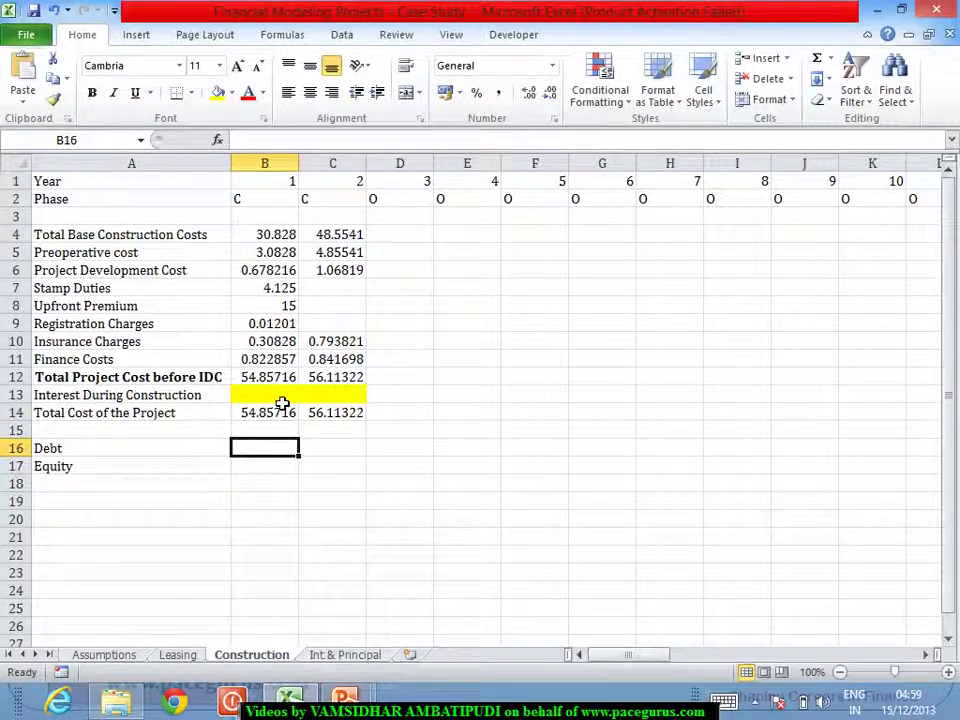
Enter =B14*Assumptions!$B$22 in B16, giving a year-1 Debt of 32.9143
text(=)
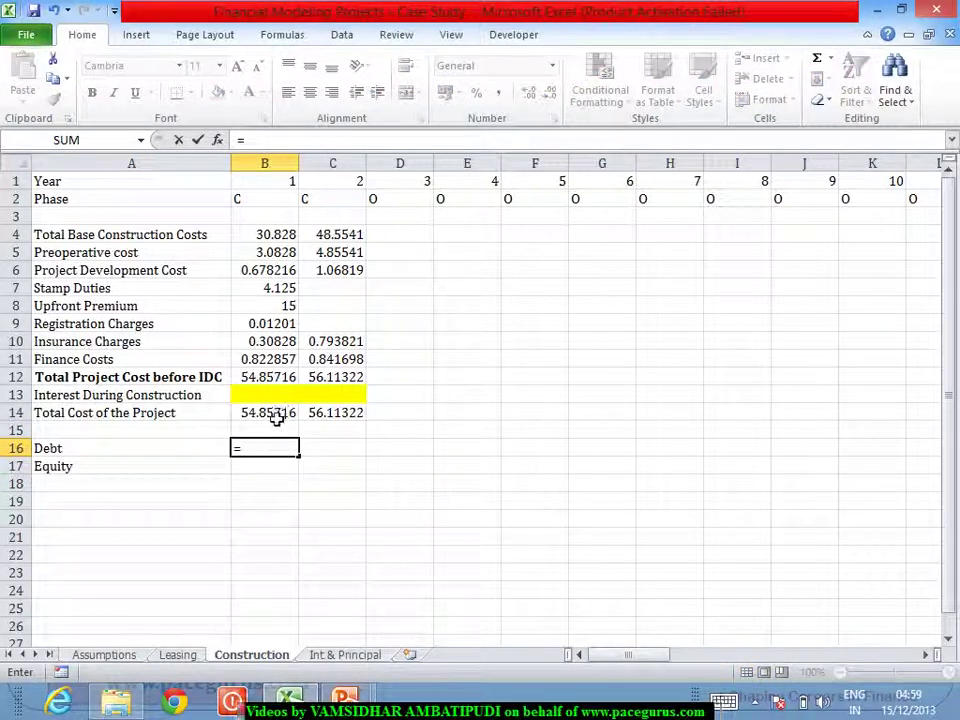
click(277, 418)
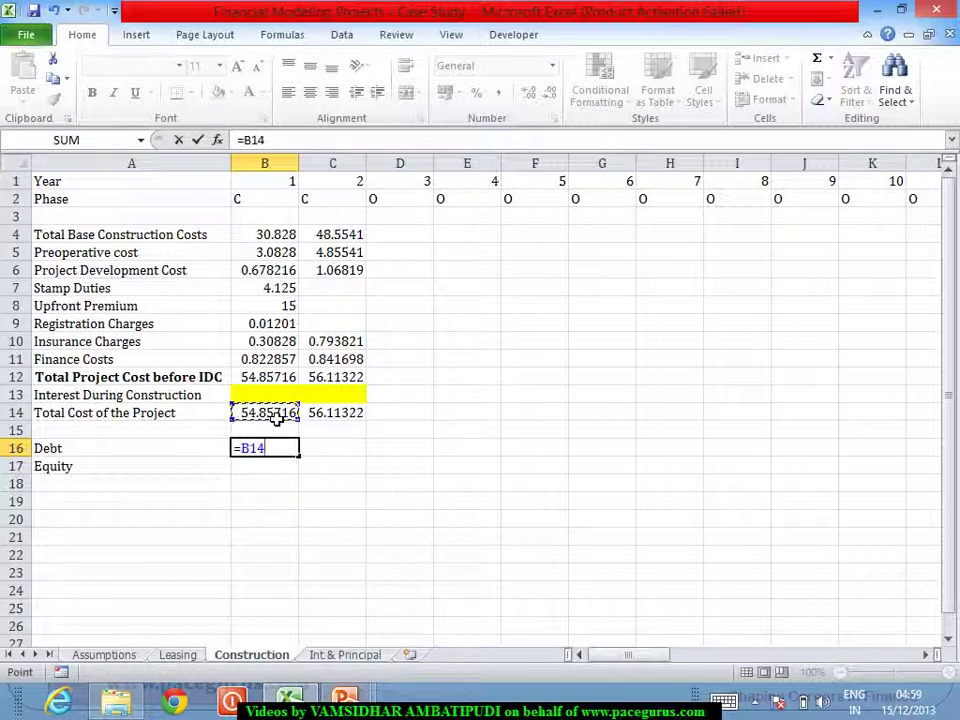
text(*)
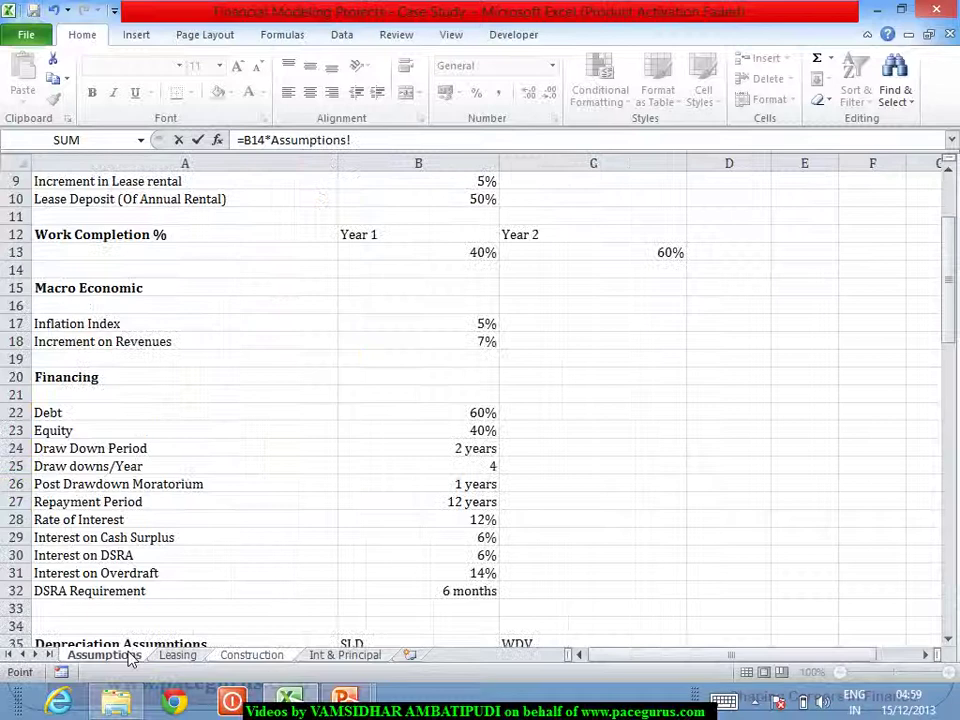
click(485, 414)
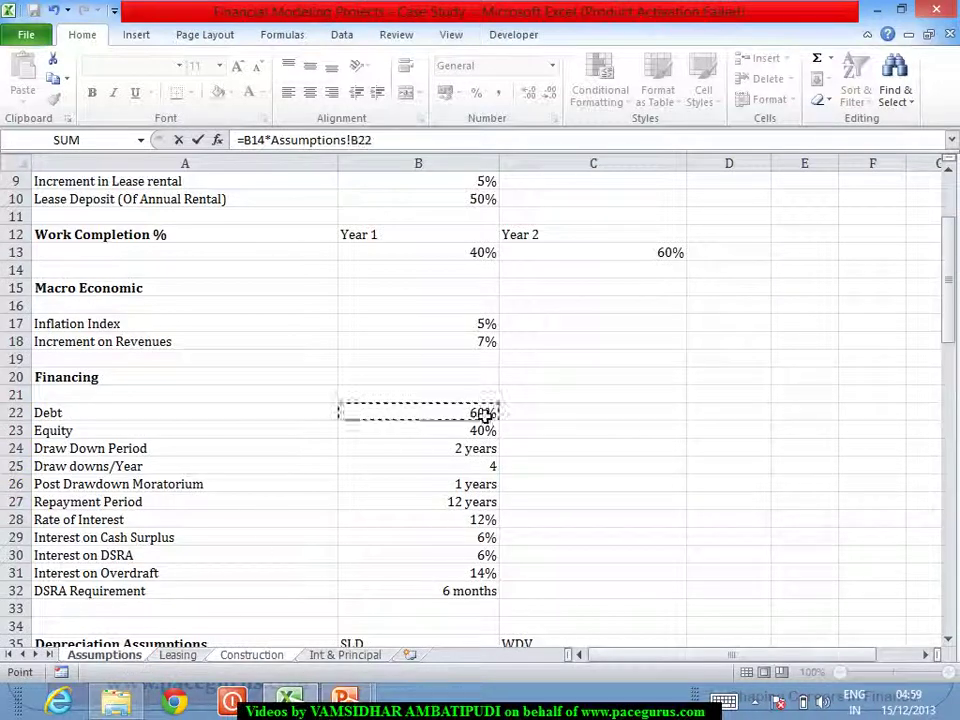
key(F4)
key(Return)
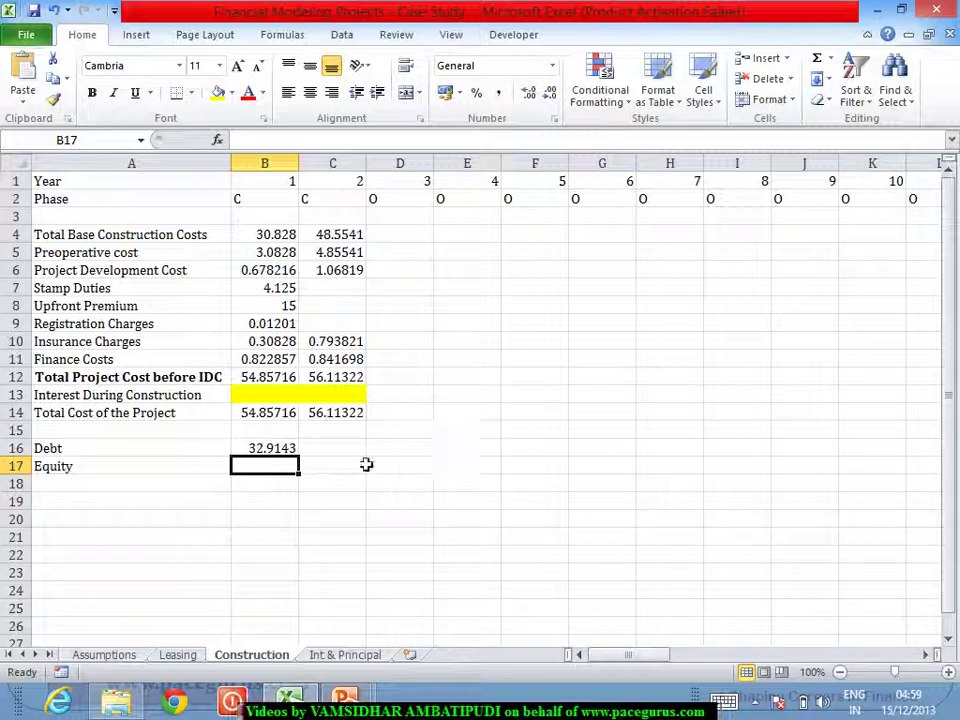
click(338, 456)
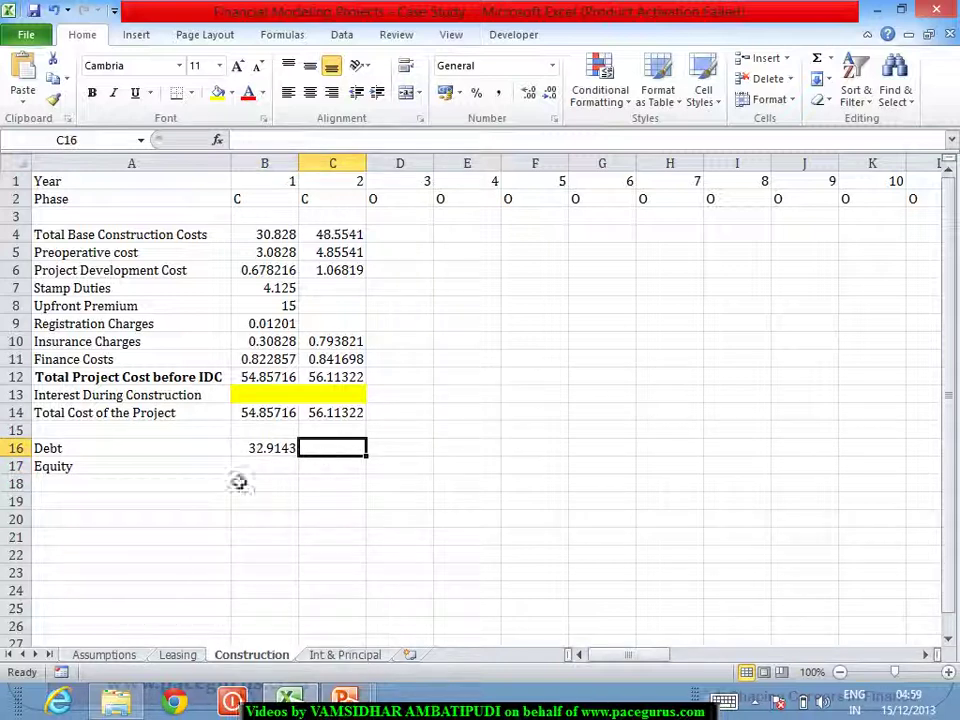
click(278, 448)
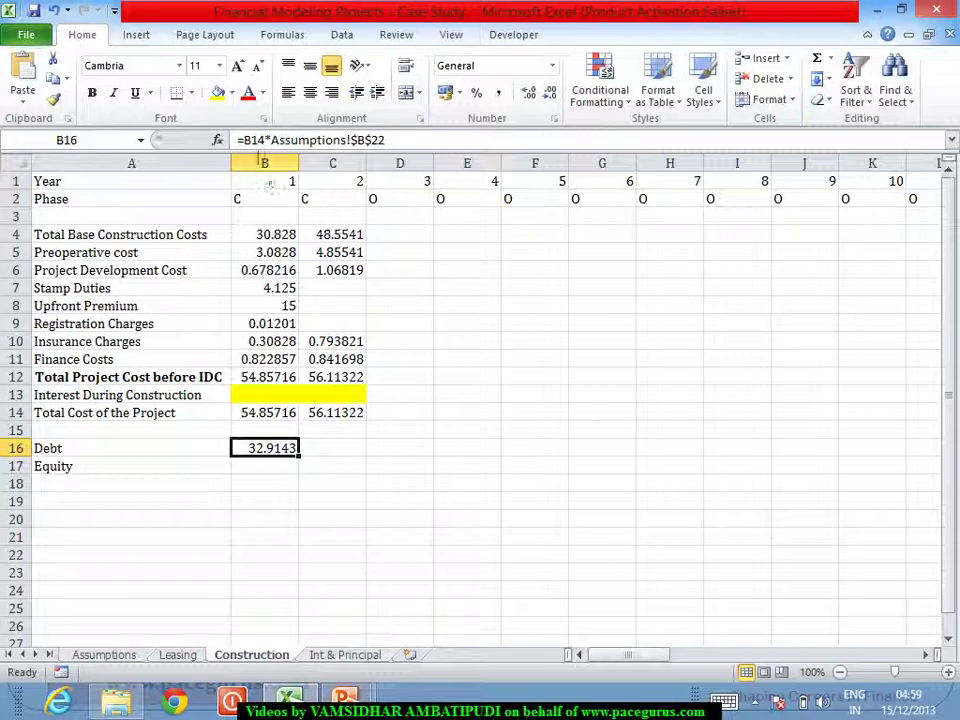
Start wrapping the year-1 Debt formula in IF, then cancel to restore the original
click(245, 140)
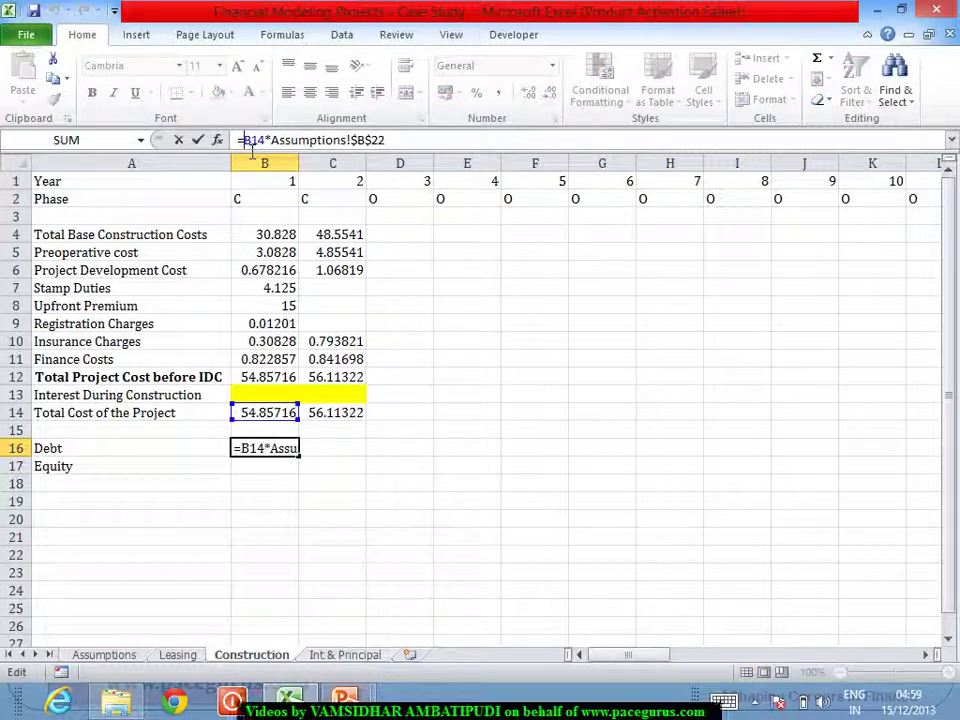
text(if)
key(Tab)
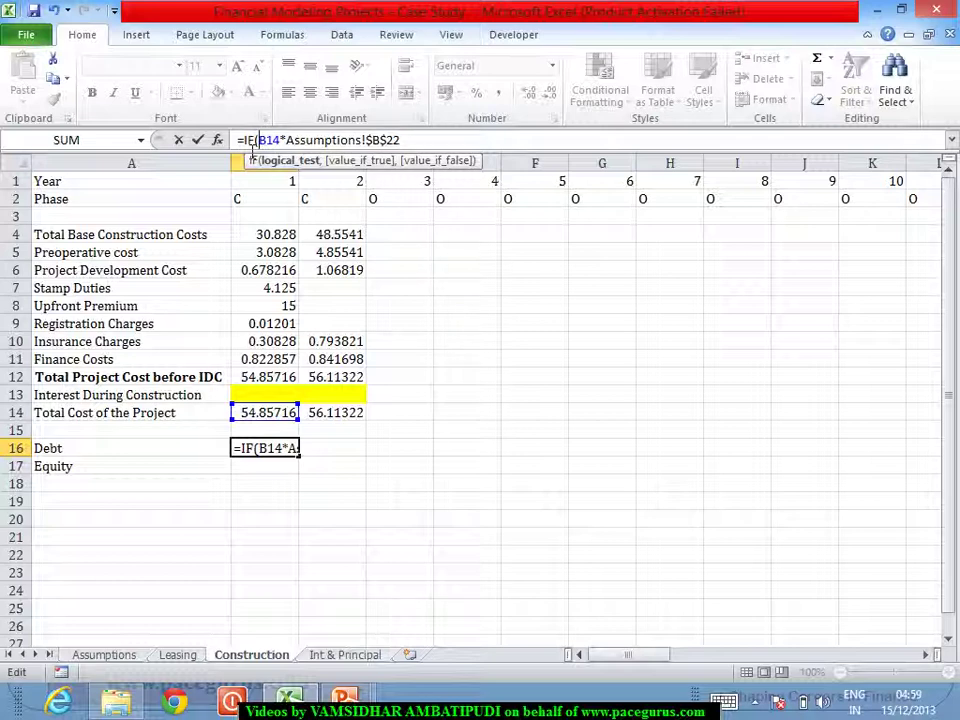
key(Delete)
key(Delete)
key(Delete)
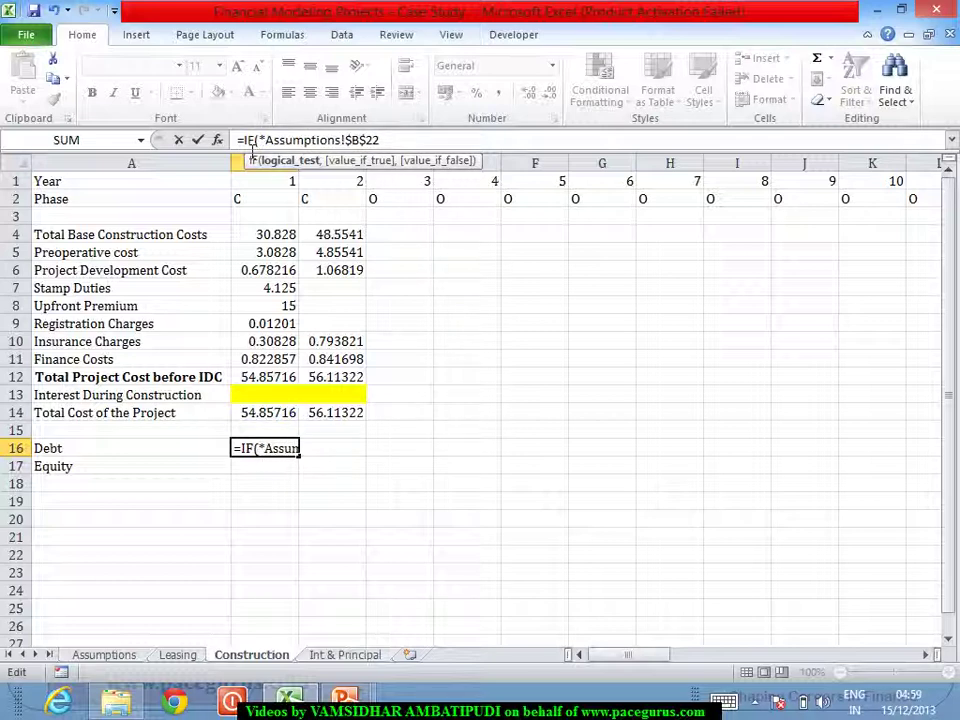
key(Escape)
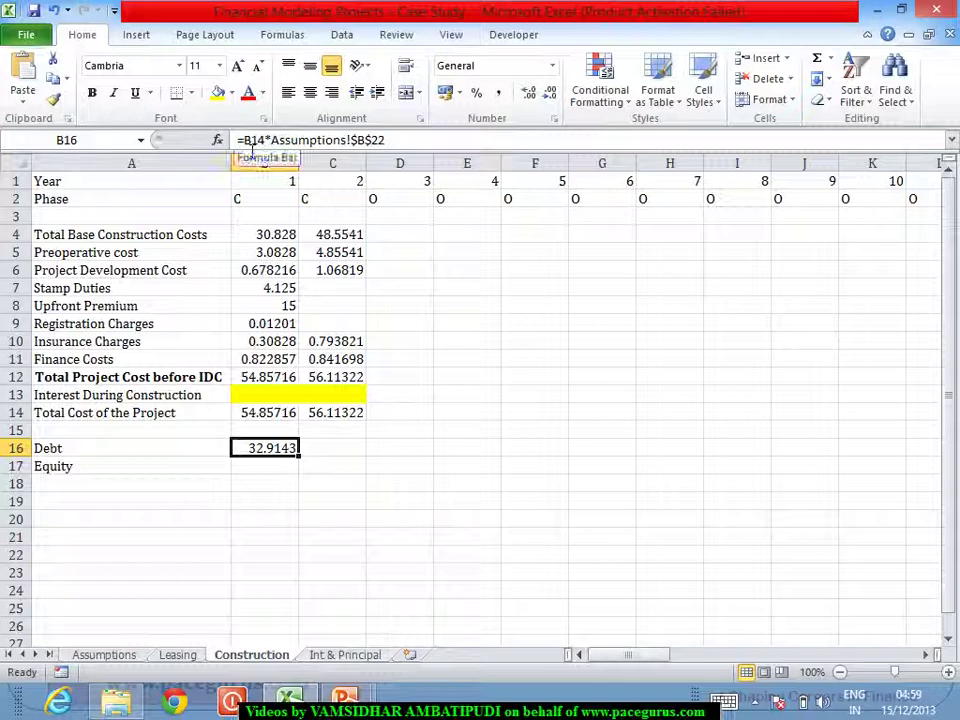
Change B16 to =IF(B14="","",B14*Assumptions!$B$22) so Debt is blank without project cost
click(253, 148)
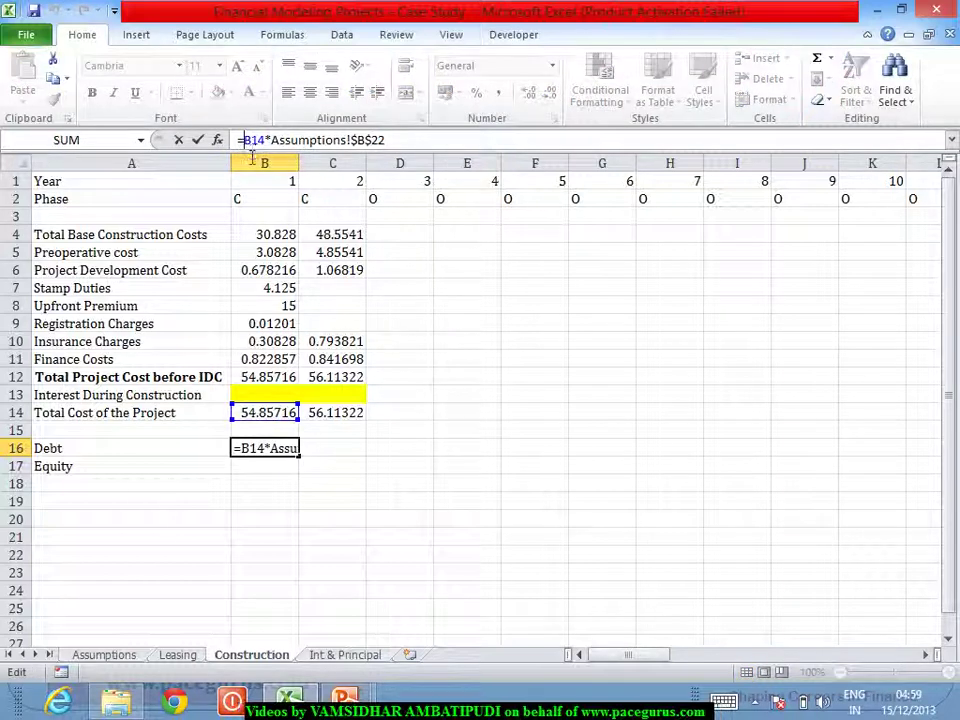
text(if)
key(Tab)
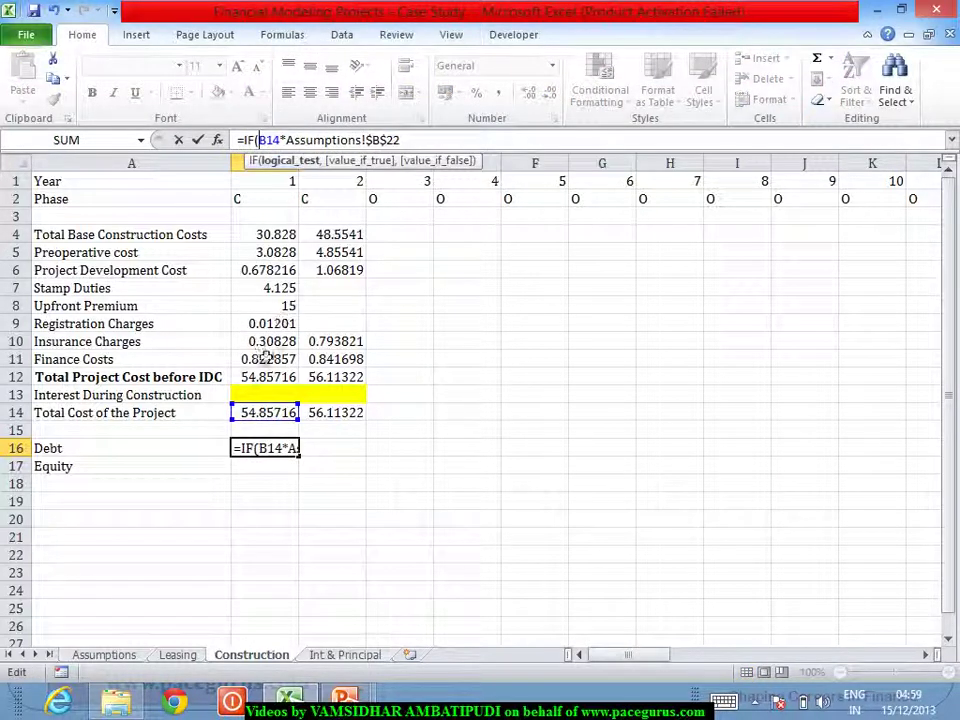
click(273, 415)
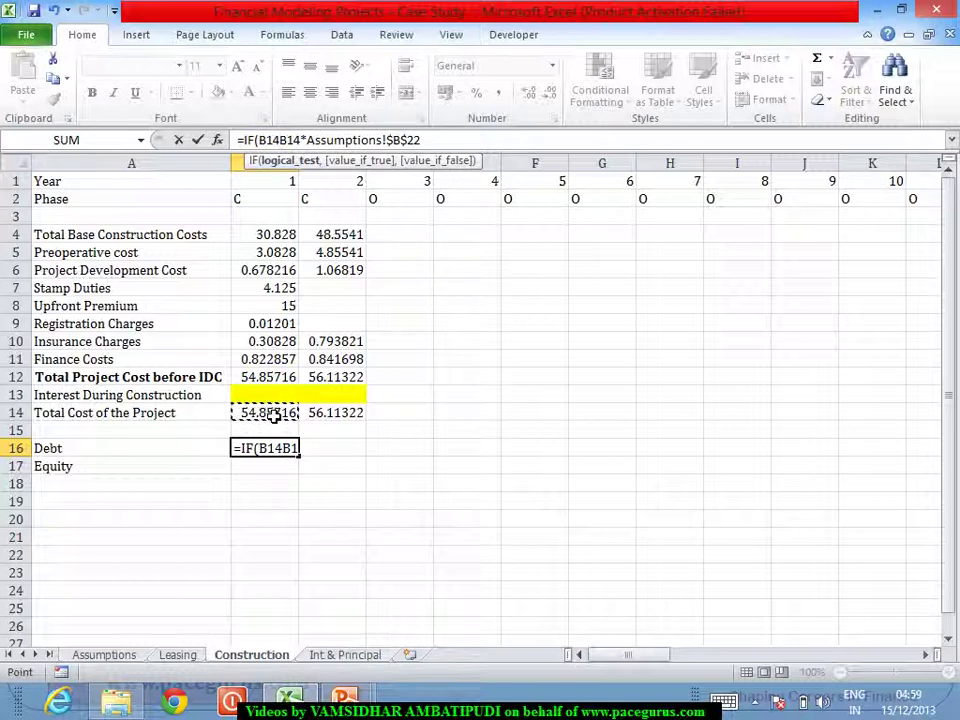
text(="")
text(,"")
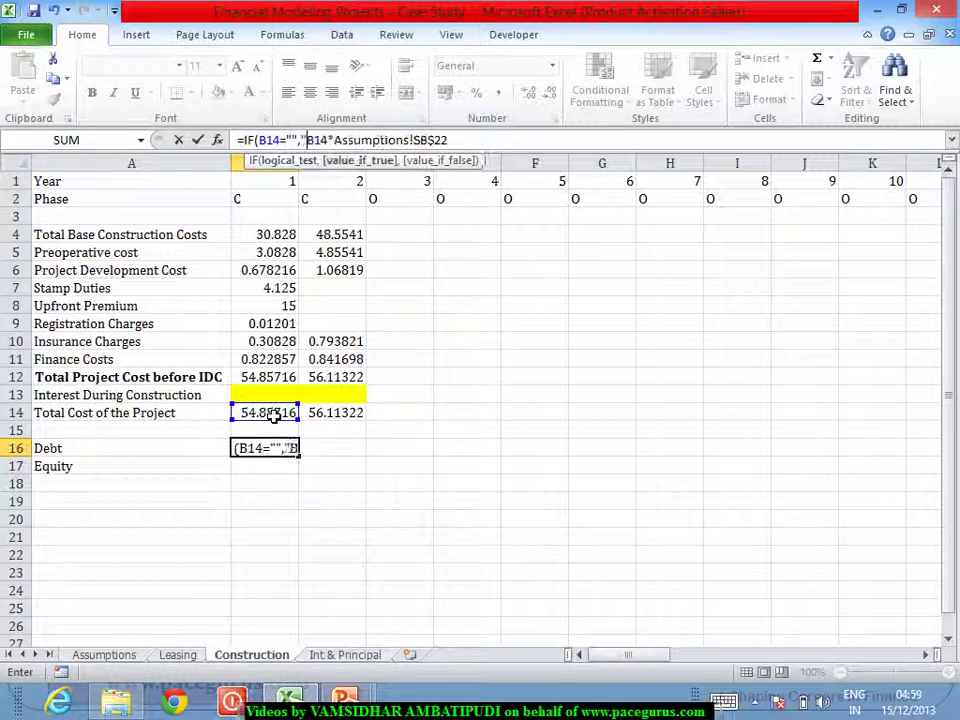
text(,)
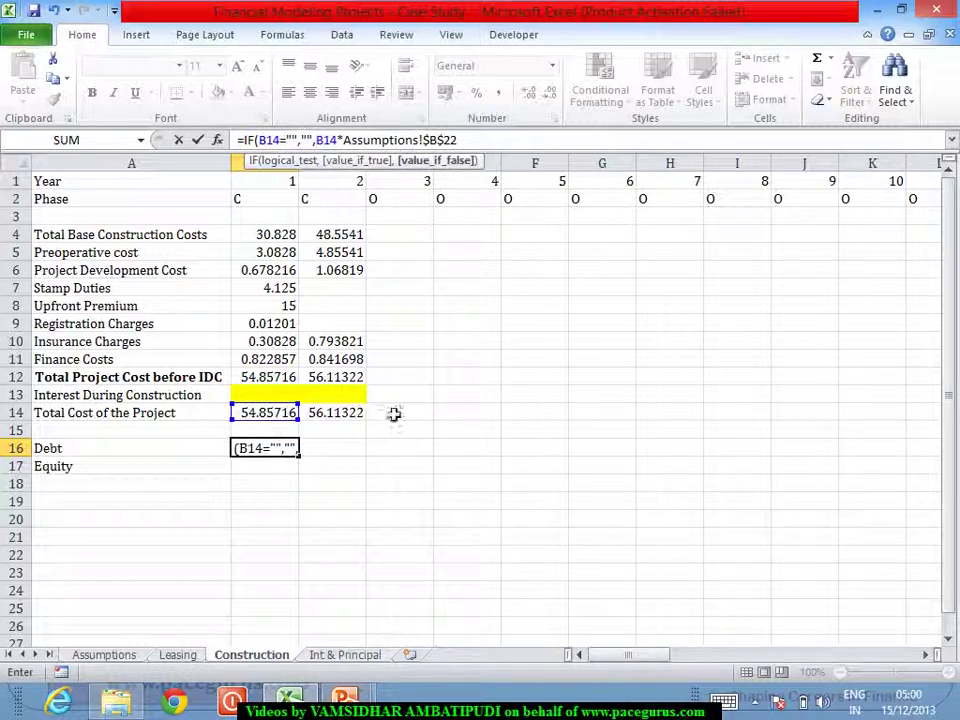
click(478, 141)
text())
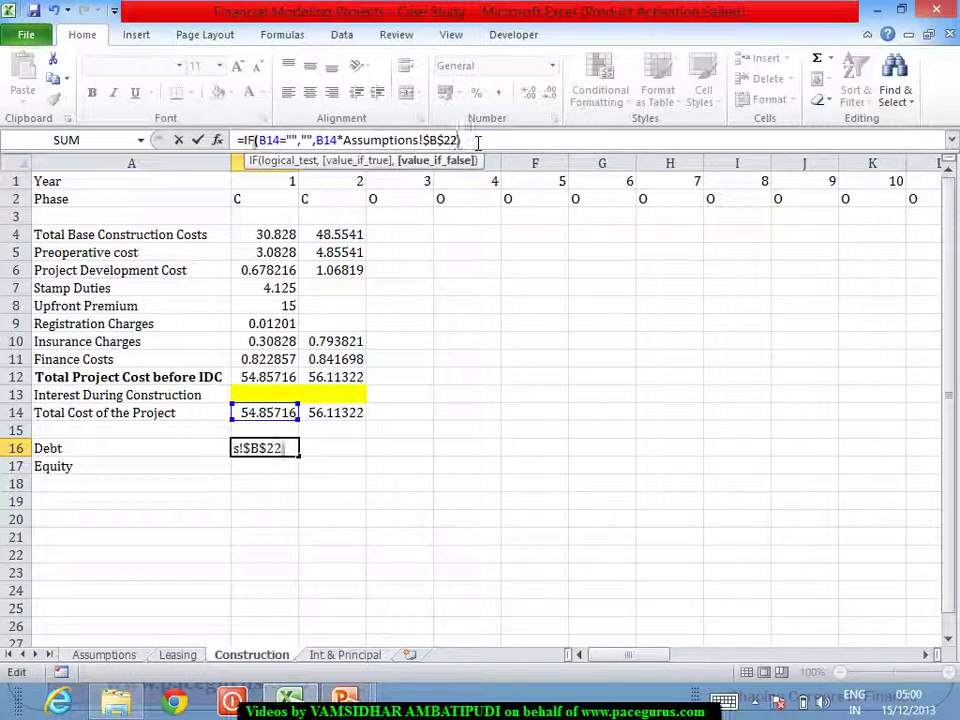
key(Return)
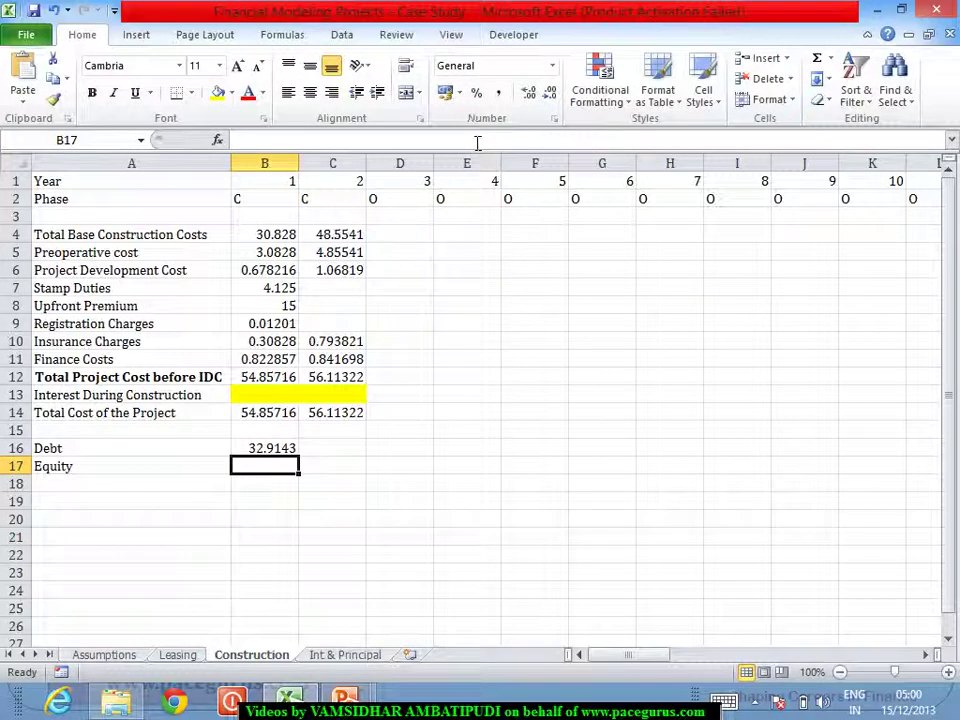
click(262, 450)
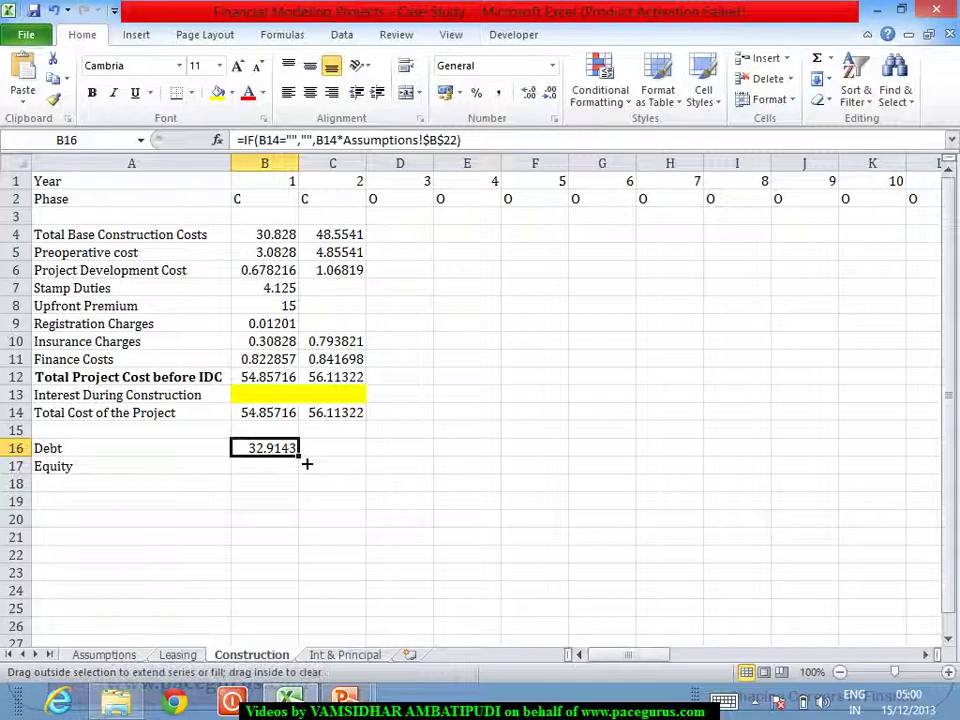